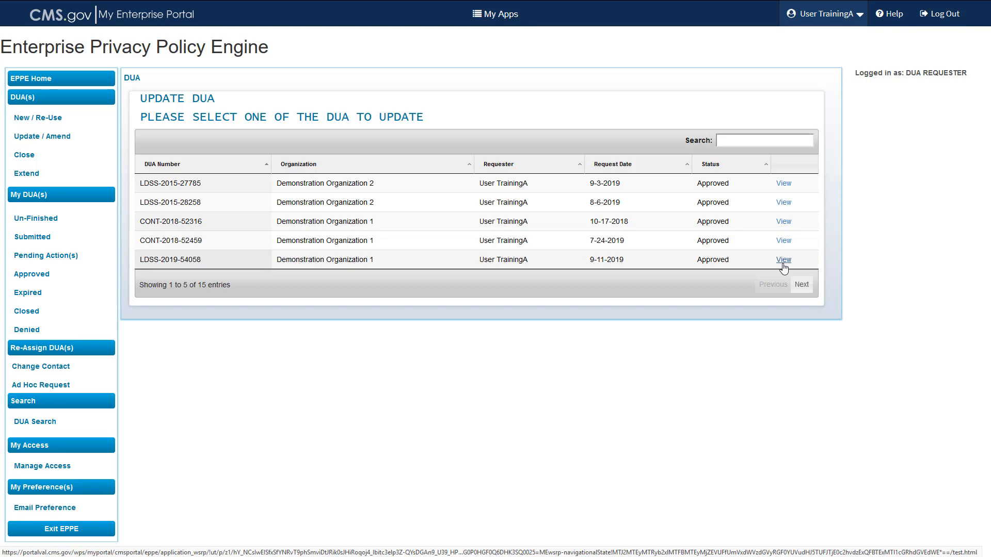
Search the DUA list for 54058, view LDSS-2019-54058, and check its DUA Life Cycle panel.
{"action": "left_click", "coordinate": [753, 144]}
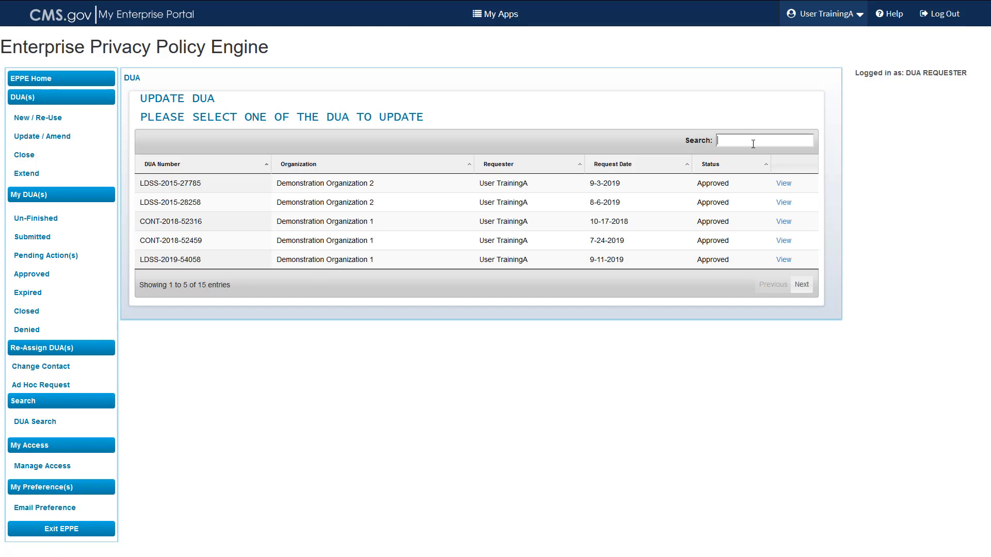
{"action": "type", "text": "54"}
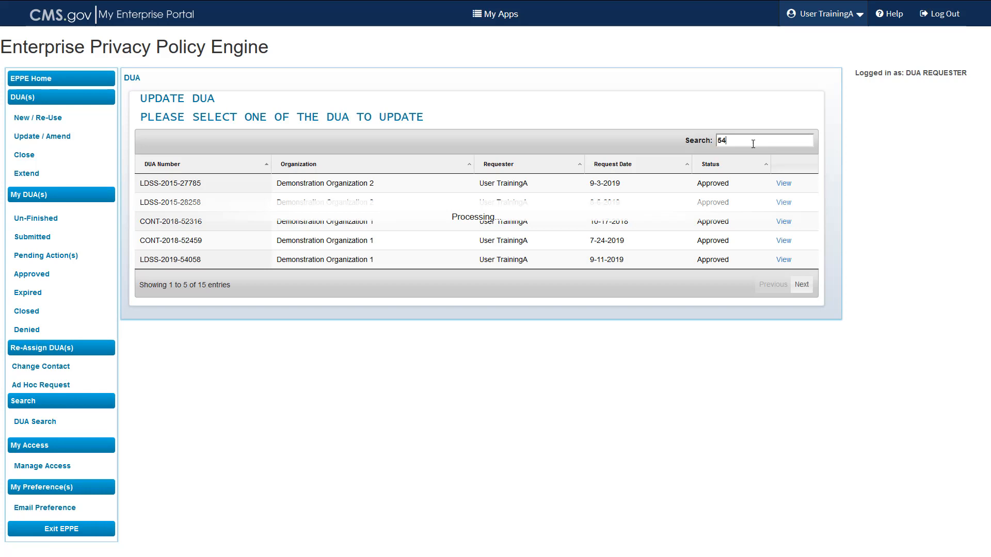
{"action": "type", "text": "058"}
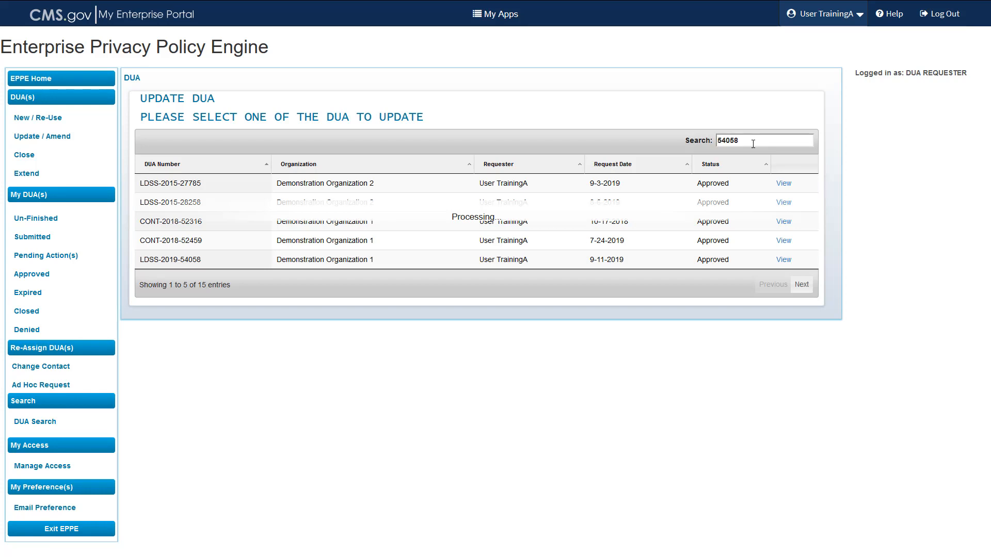
{"action": "left_click", "coordinate": [782, 184]}
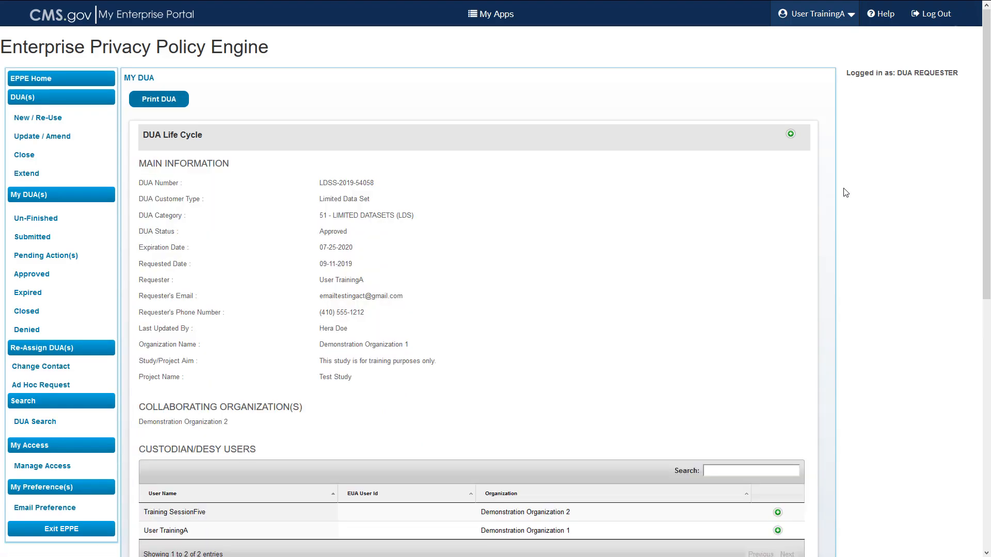
{"action": "left_click", "coordinate": [790, 136]}
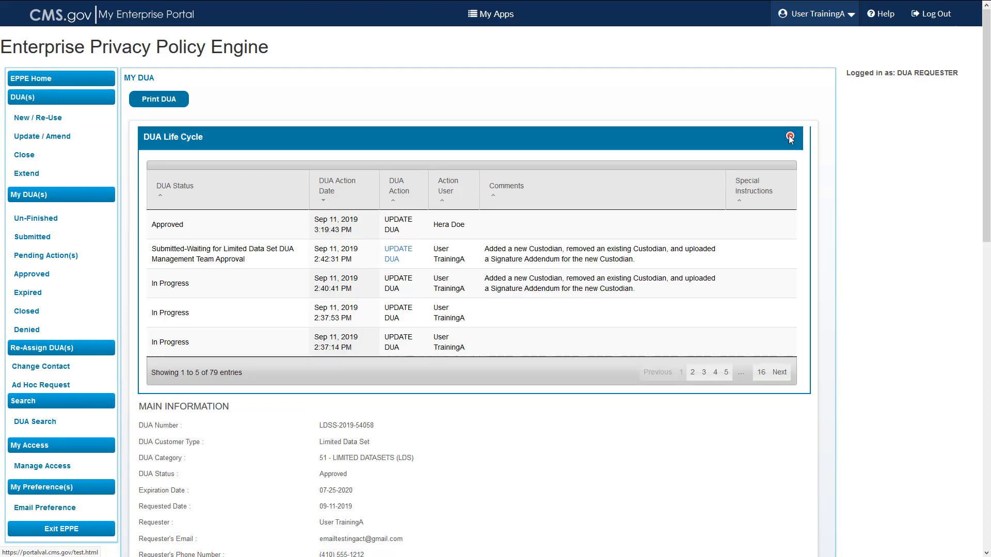
{"action": "left_click", "coordinate": [789, 136]}
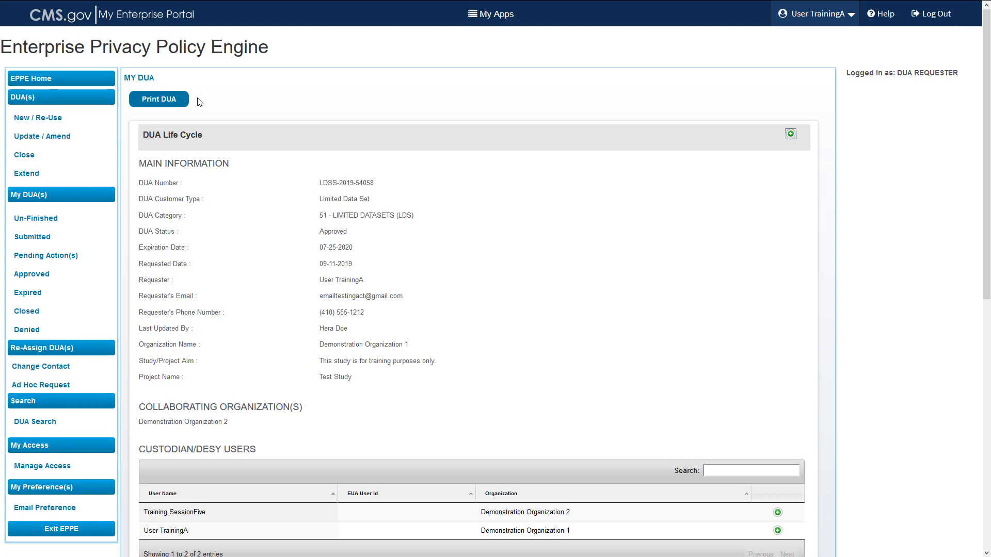
Start an Update request from the bottom of the LDSS-2019-54058 details page.
{"action": "scroll", "coordinate": [200, 102], "scroll_direction": "down", "scroll_amount": 5}
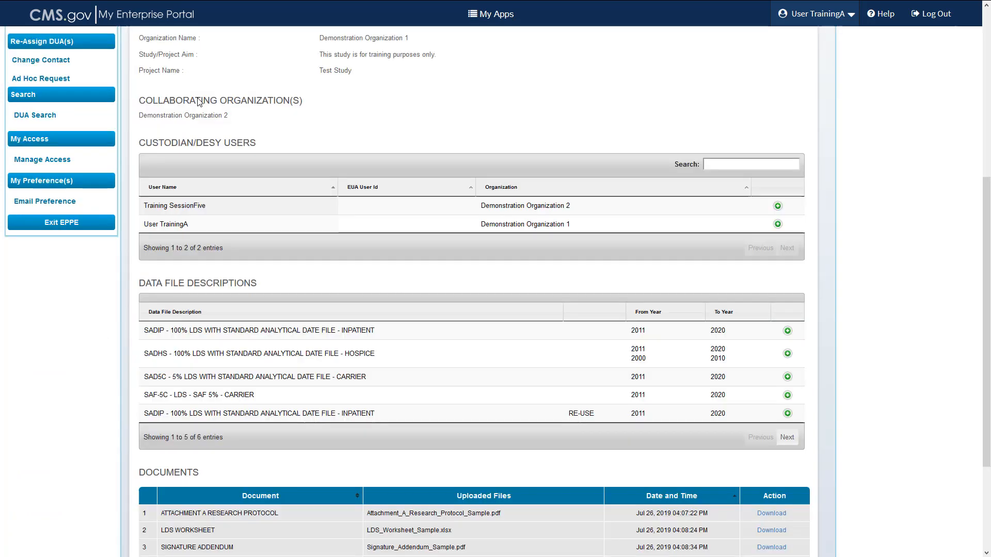
{"action": "scroll", "coordinate": [199, 101], "scroll_direction": "down", "scroll_amount": 3}
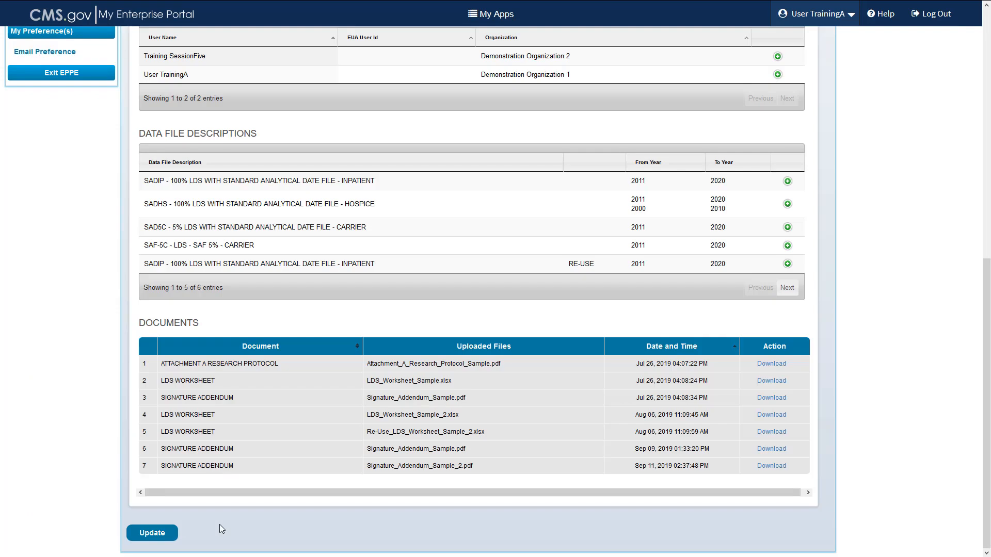
{"action": "left_click", "coordinate": [148, 539]}
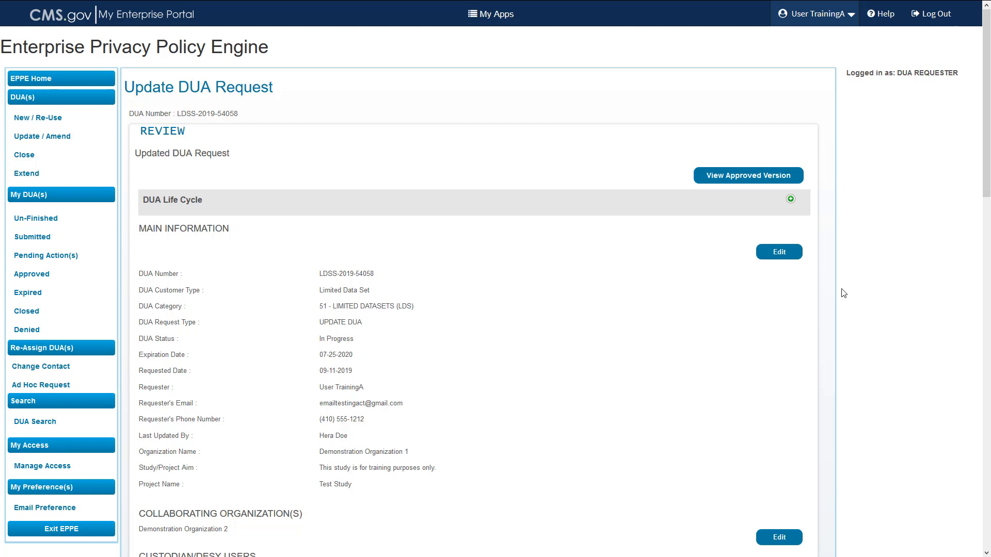
Edit the New Data File Descriptions section of the update request.
{"action": "scroll", "coordinate": [843, 293], "scroll_direction": "down", "scroll_amount": 6}
{"action": "scroll", "coordinate": [843, 293], "scroll_direction": "down", "scroll_amount": 2}
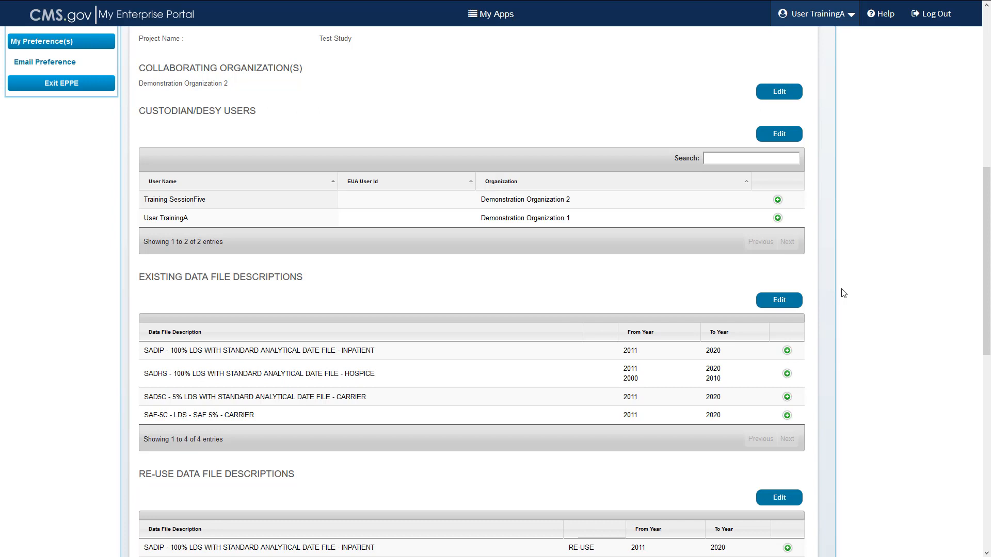
{"action": "scroll", "coordinate": [843, 294], "scroll_direction": "down", "scroll_amount": 2}
{"action": "scroll", "coordinate": [843, 293], "scroll_direction": "down", "scroll_amount": 4}
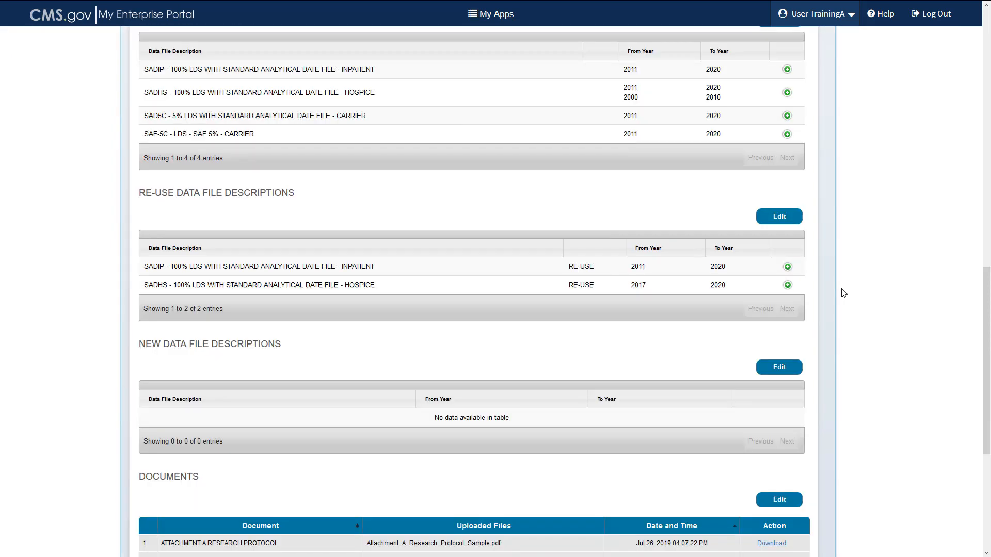
{"action": "scroll", "coordinate": [779, 364], "scroll_direction": "down", "scroll_amount": 1}
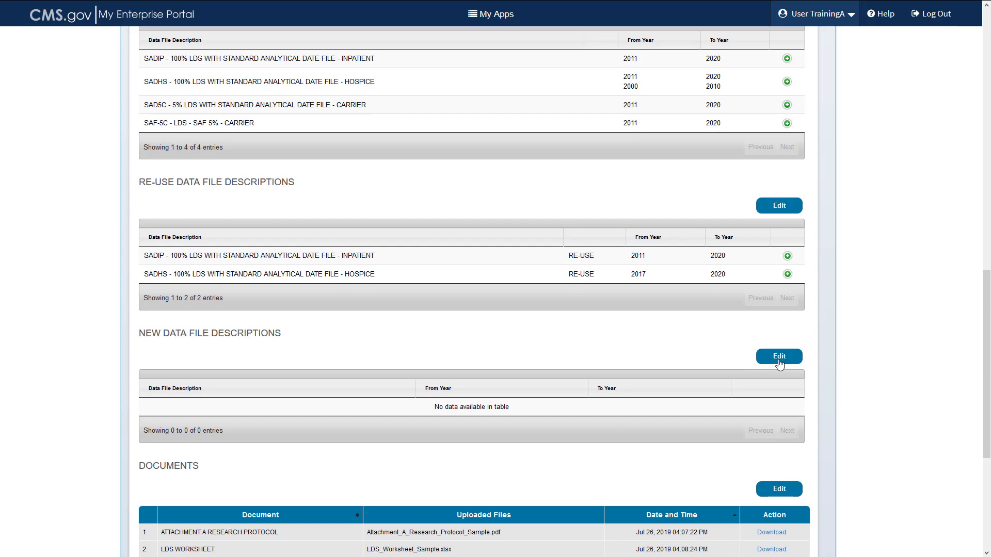
{"action": "left_click", "coordinate": [779, 357]}
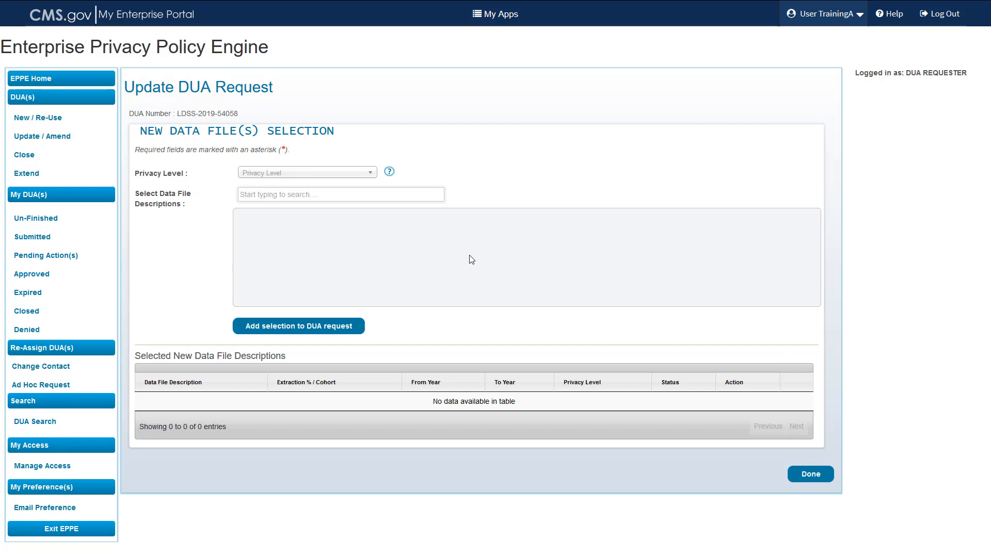
Set Privacy Level to LIMITED DATASET and filter the data files by 'inpatient'.
{"action": "left_click", "coordinate": [336, 174]}
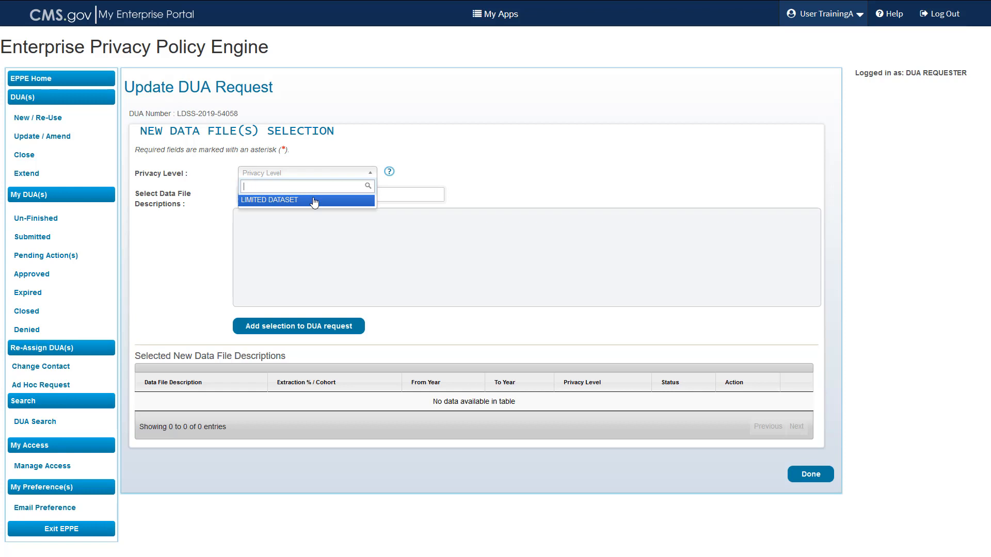
{"action": "left_click", "coordinate": [314, 201]}
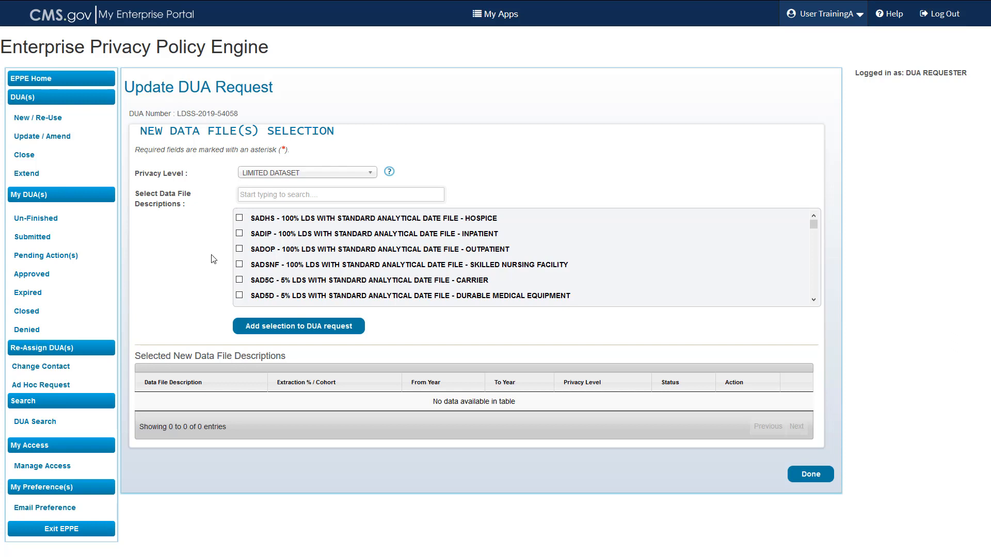
{"action": "left_click", "coordinate": [267, 195]}
{"action": "type", "text": "carrier"}
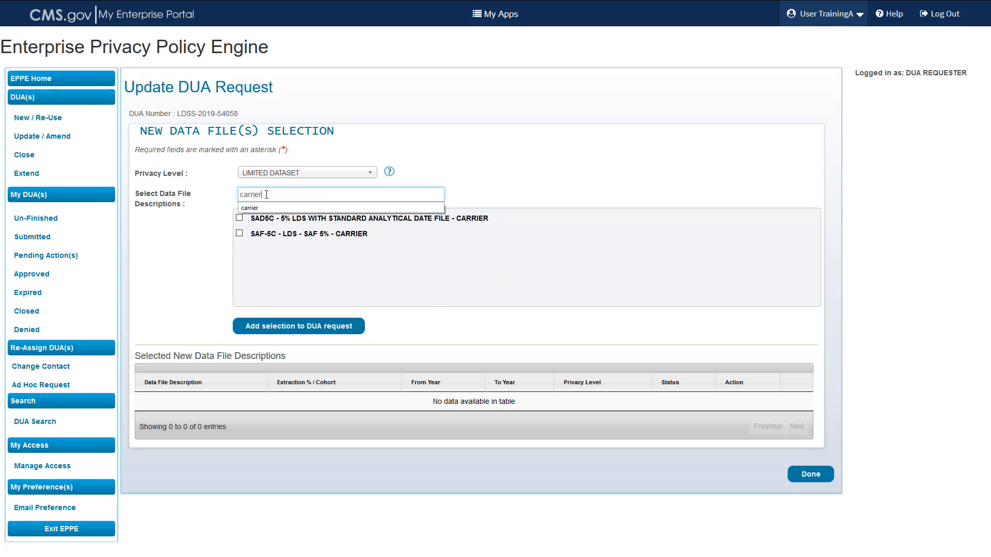
{"action": "key", "text": "BackSpace"}
{"action": "key", "text": "BackSpace"}
{"action": "key", "text": "BackSpace"}
{"action": "key", "text": "BackSpace"}
{"action": "key", "text": "BackSpace"}
{"action": "key", "text": "BackSpace"}
{"action": "key", "text": "BackSpace"}
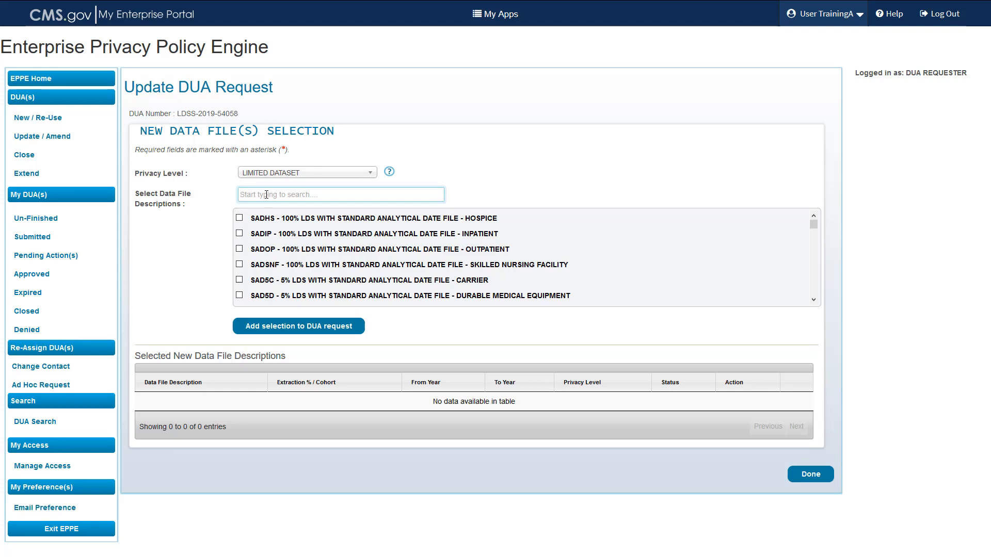
{"action": "type", "text": "or"}
{"action": "key", "text": "BackSpace"}
{"action": "key", "text": "BackSpace"}
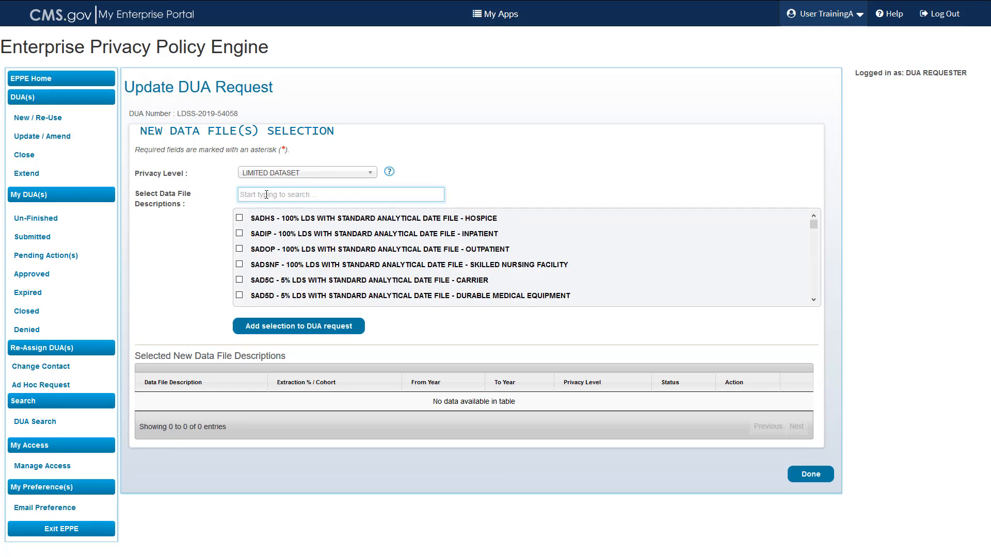
{"action": "type", "text": "inpatient"}
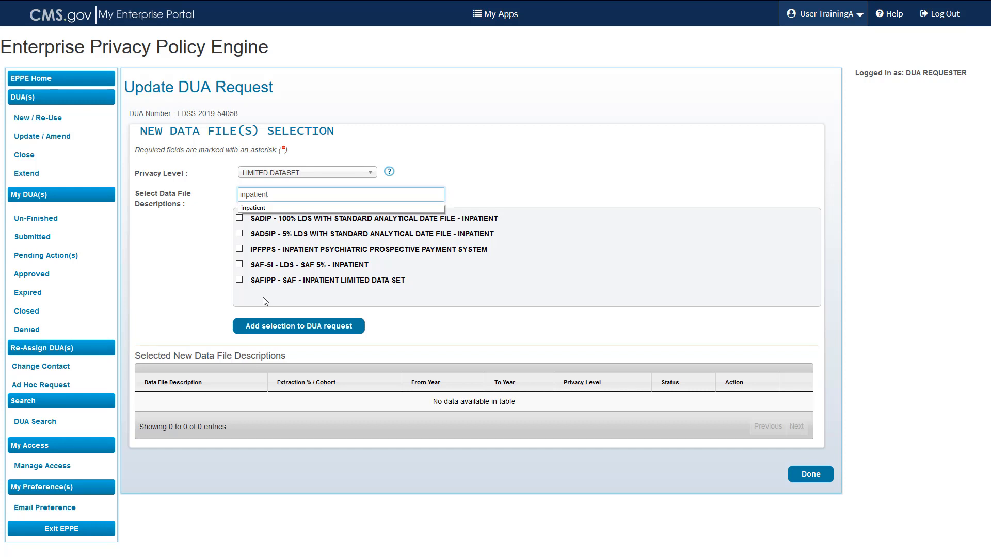
Select SAFIPP and IPFPPS and add them to the DUA request.
{"action": "left_click", "coordinate": [240, 282]}
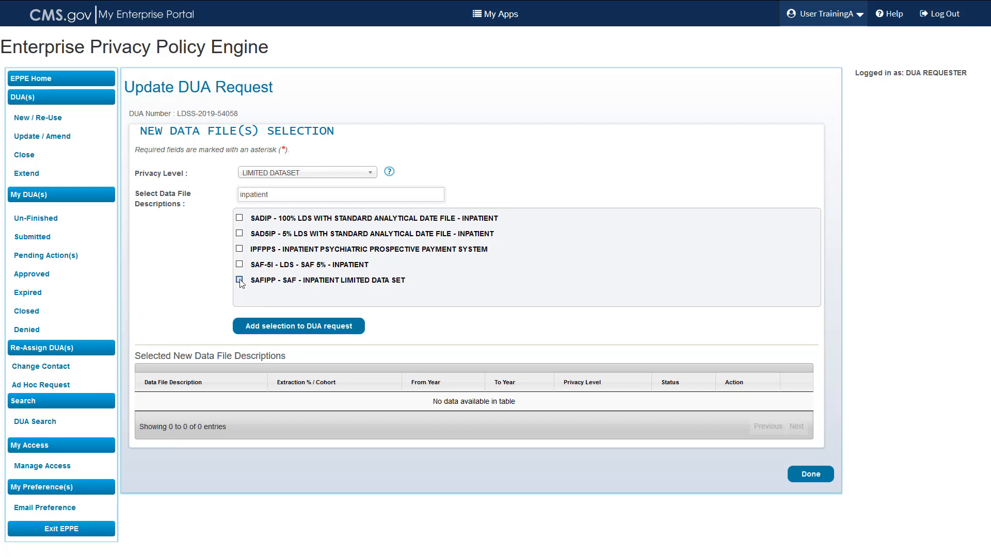
{"action": "left_click", "coordinate": [239, 249]}
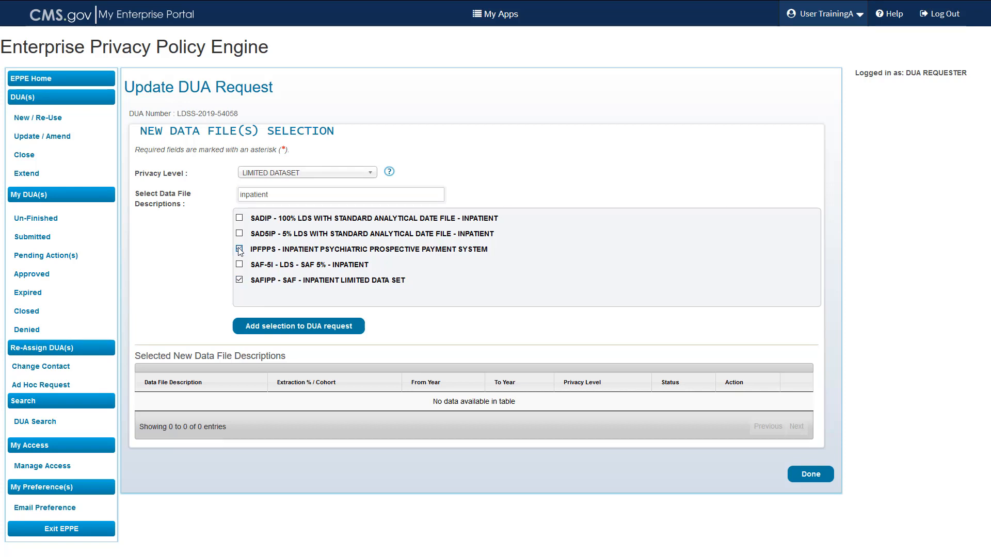
{"action": "left_click", "coordinate": [272, 330]}
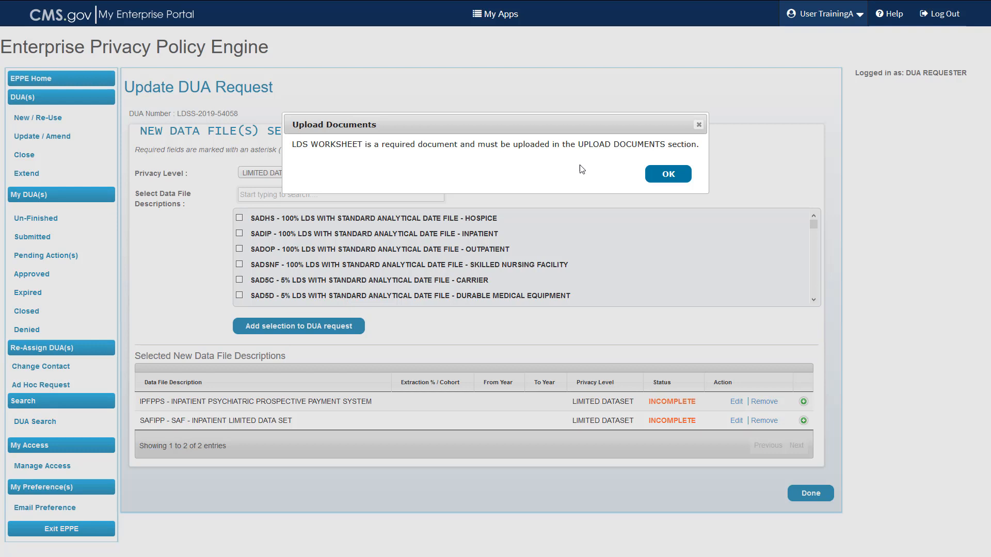
Dismiss the LDS worksheet notice and edit the IPFPPS data file's details.
{"action": "left_click", "coordinate": [667, 175]}
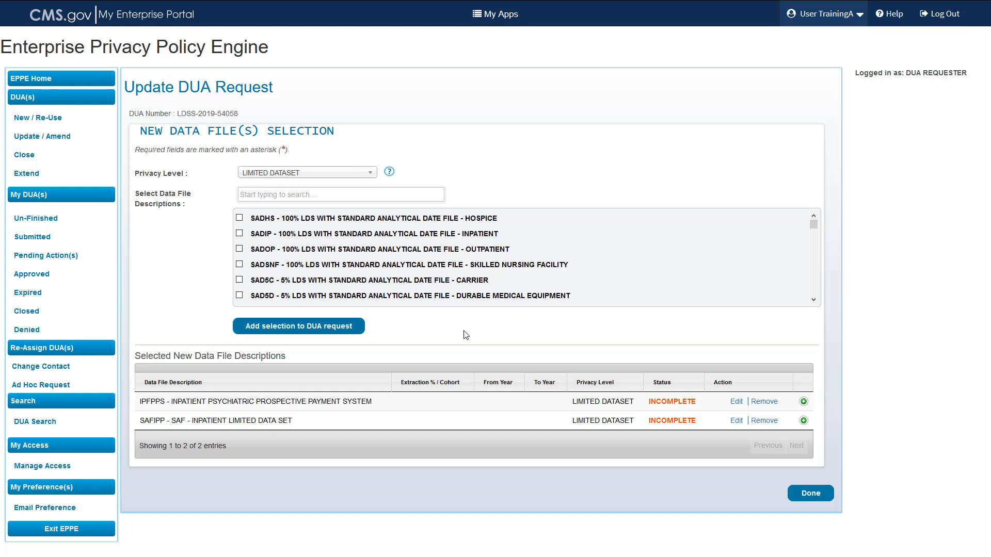
{"action": "left_click", "coordinate": [736, 402]}
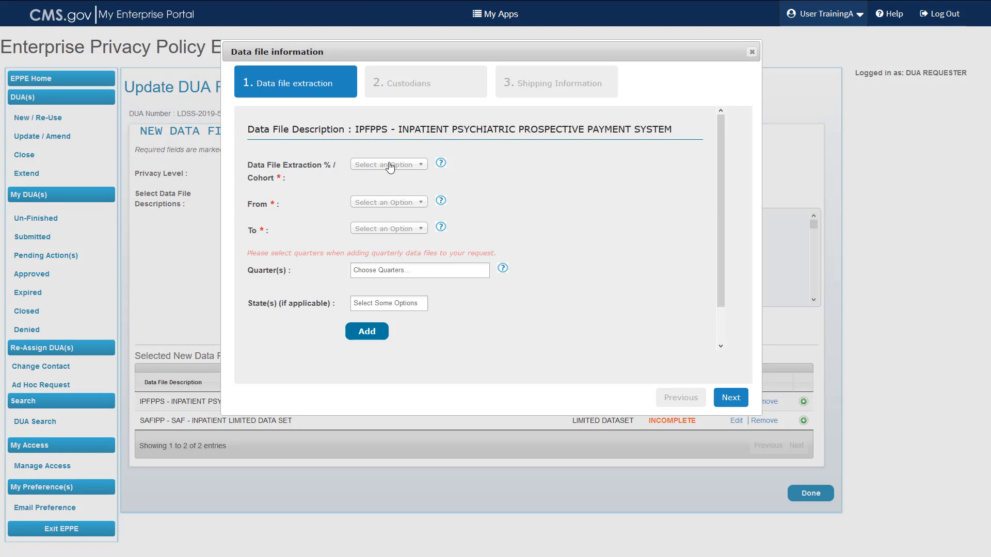
Add a 100% extraction for years 2011 to 2020 on IPFPPS, then continue to Custodians.
{"action": "left_click", "coordinate": [390, 166]}
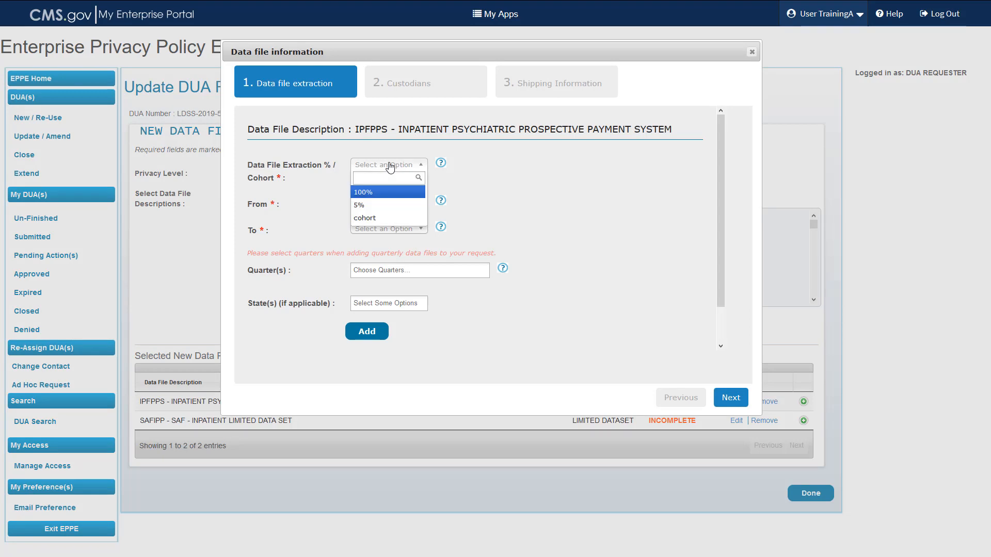
{"action": "left_click", "coordinate": [376, 193]}
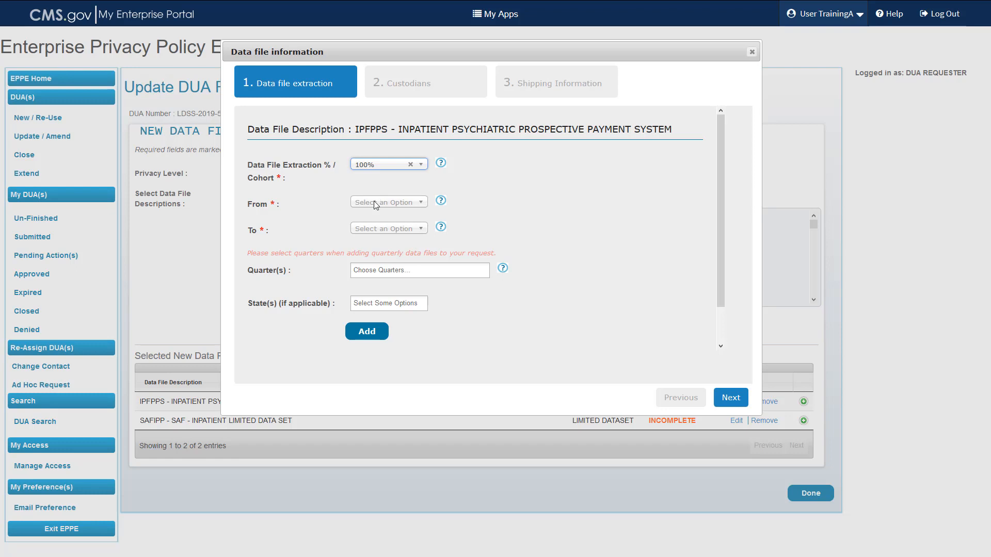
{"action": "left_click", "coordinate": [375, 204]}
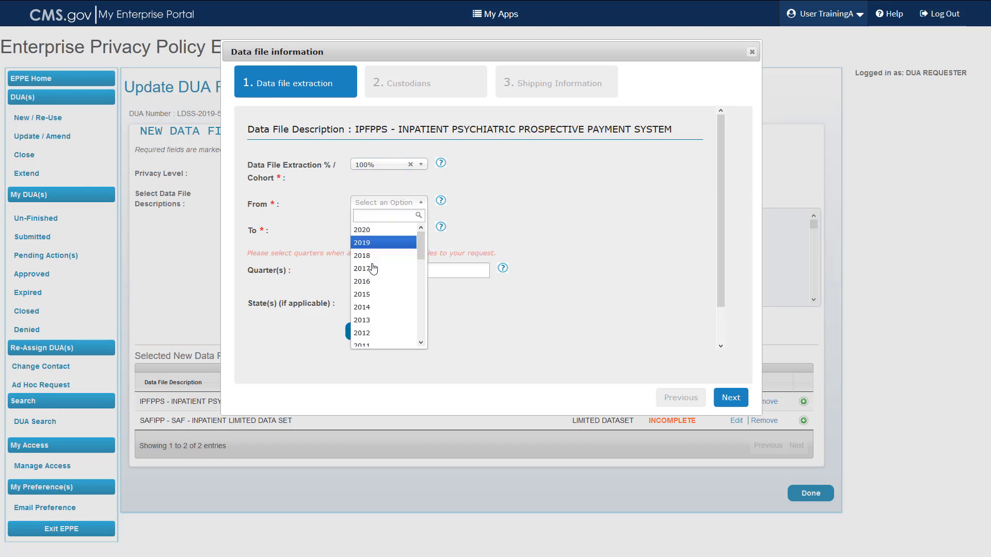
{"action": "left_click", "coordinate": [375, 342]}
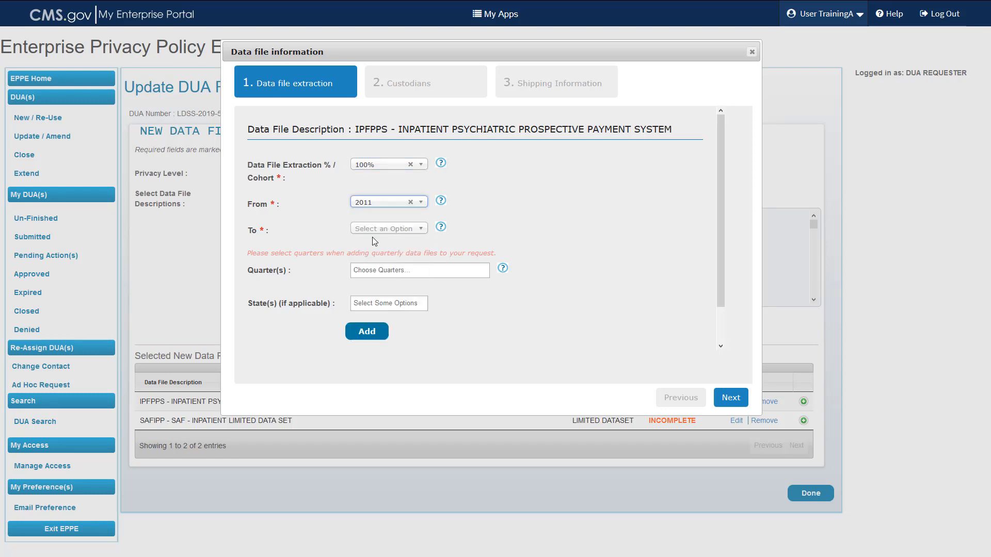
{"action": "left_click", "coordinate": [373, 229]}
{"action": "left_click", "coordinate": [374, 256]}
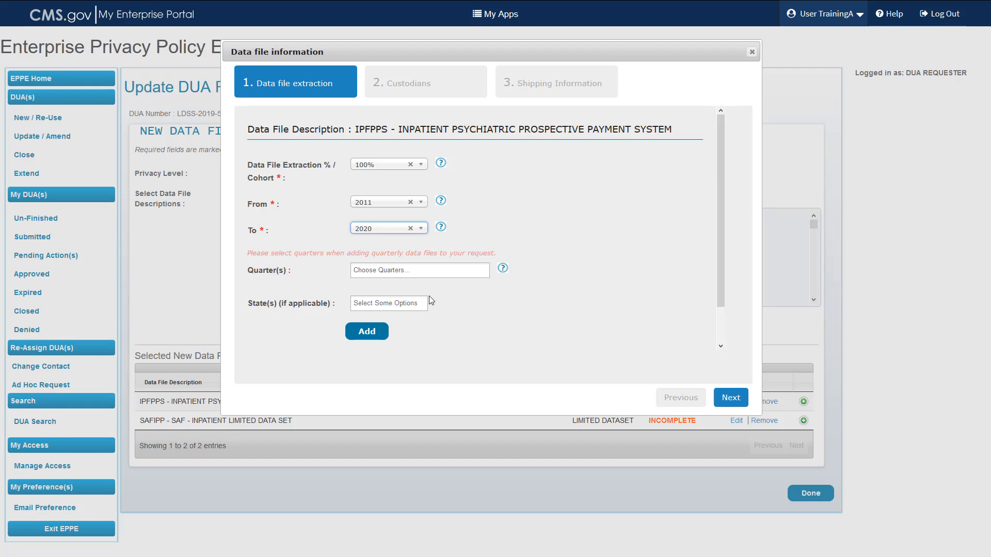
{"action": "scroll", "coordinate": [450, 309], "scroll_direction": "down", "scroll_amount": 1}
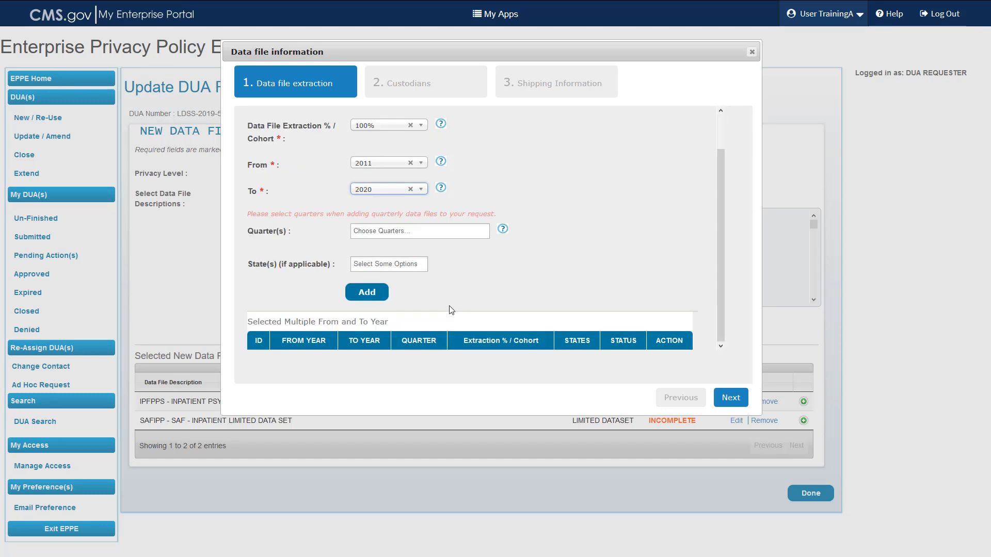
{"action": "left_click", "coordinate": [367, 294]}
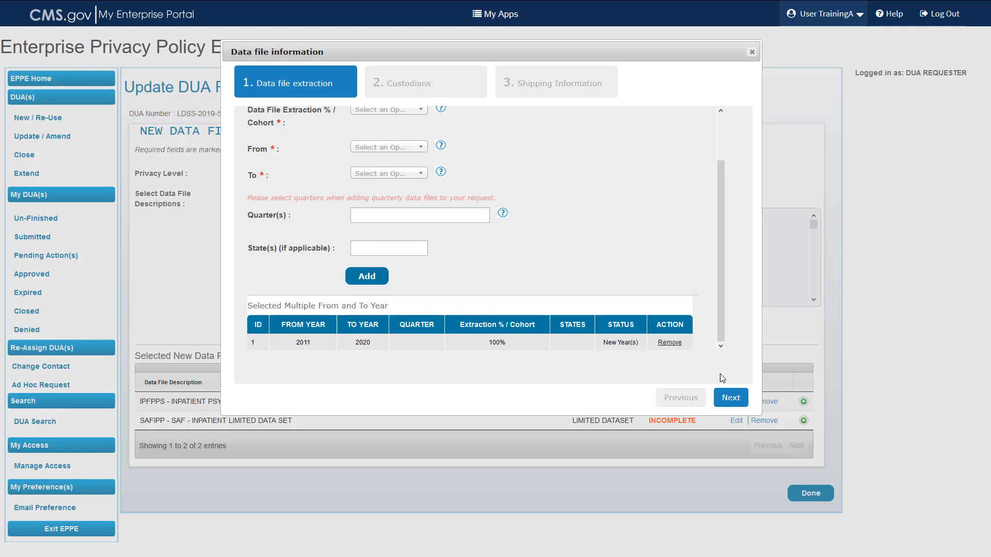
{"action": "left_click", "coordinate": [726, 401]}
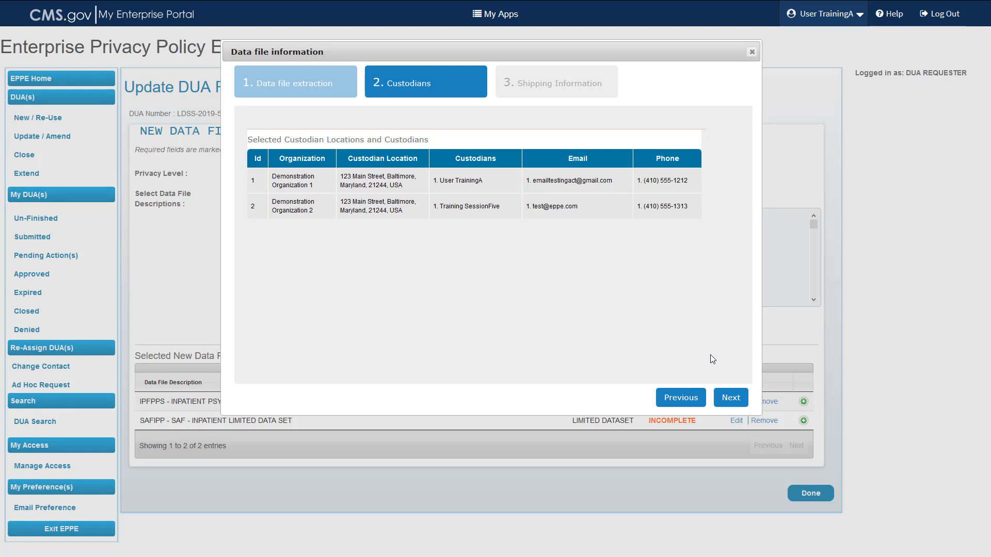
Advance to Shipping Information and set the IPFPPS access method to SHIPPING only.
{"action": "left_click", "coordinate": [731, 398]}
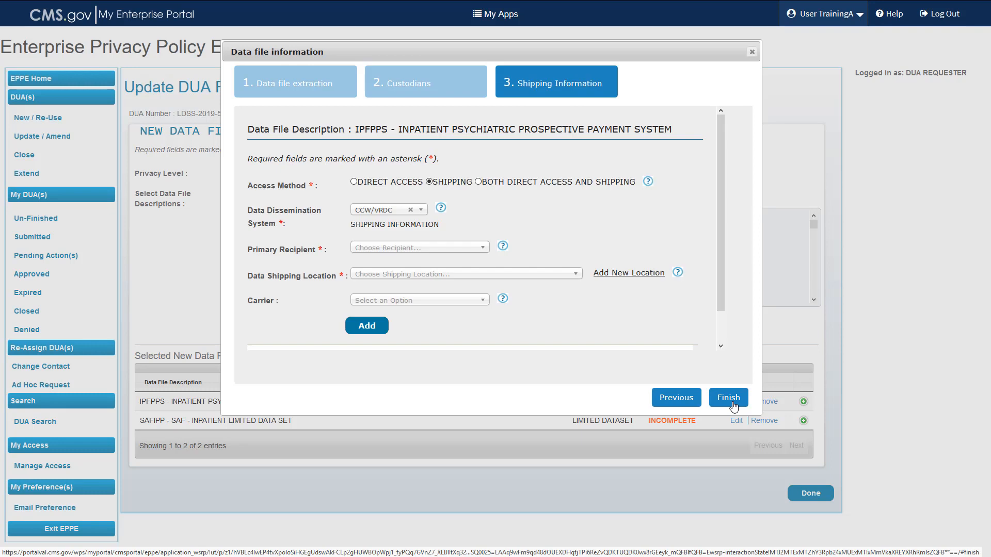
{"action": "left_click", "coordinate": [728, 398]}
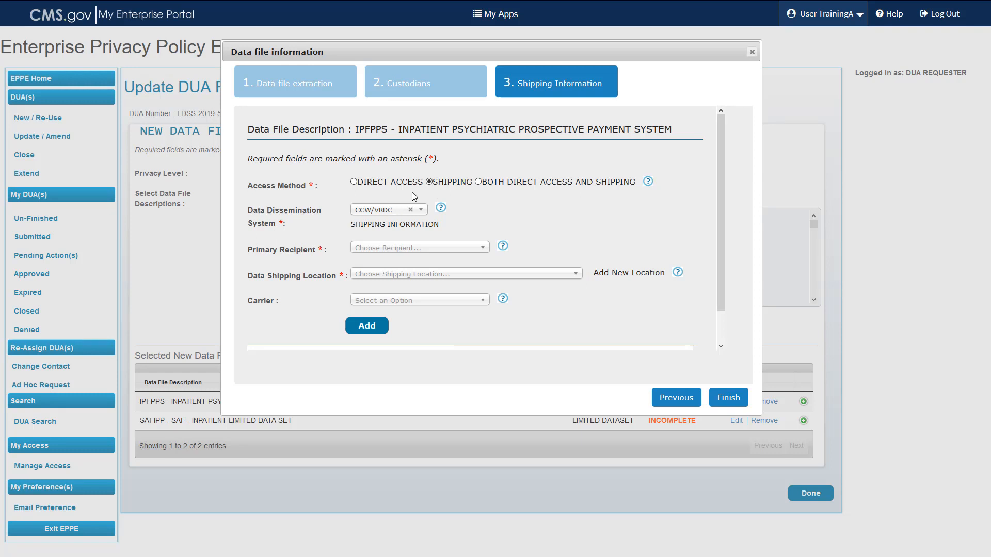
{"action": "left_click", "coordinate": [354, 182]}
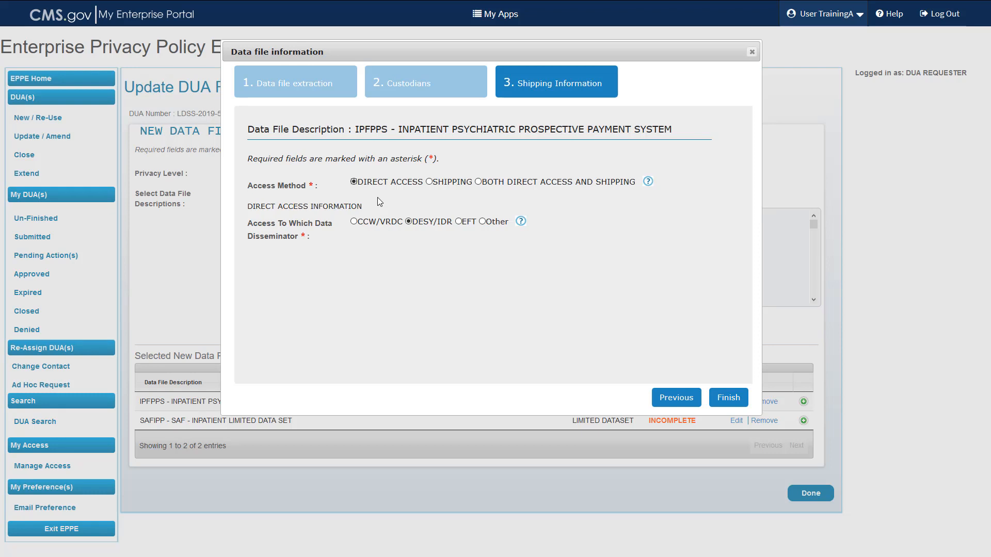
{"action": "left_click", "coordinate": [429, 182]}
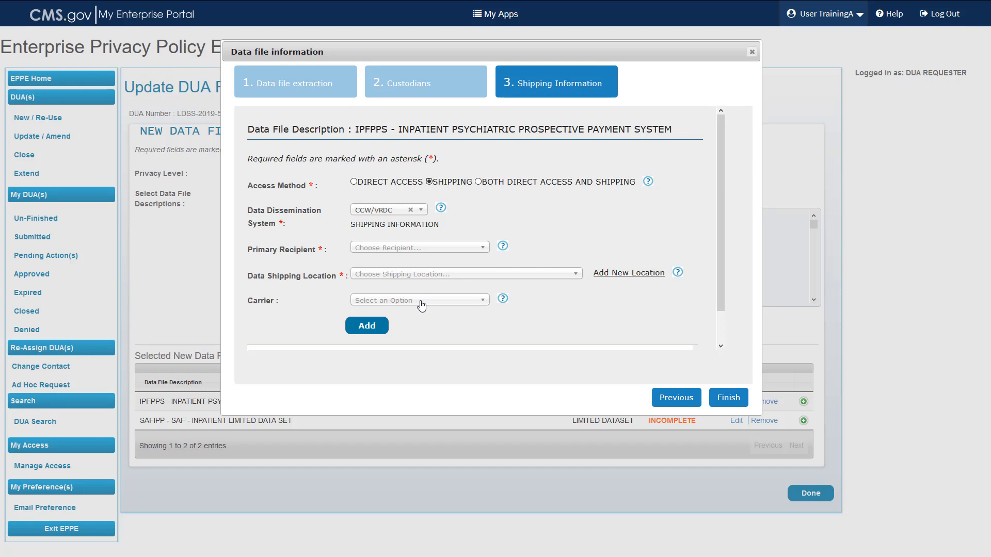
{"action": "left_click", "coordinate": [479, 182]}
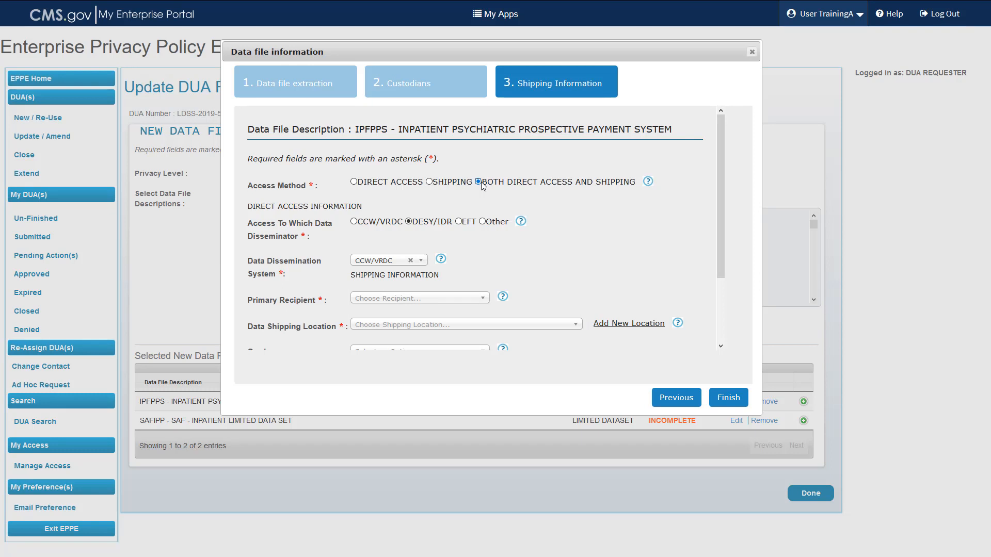
{"action": "left_click", "coordinate": [430, 182]}
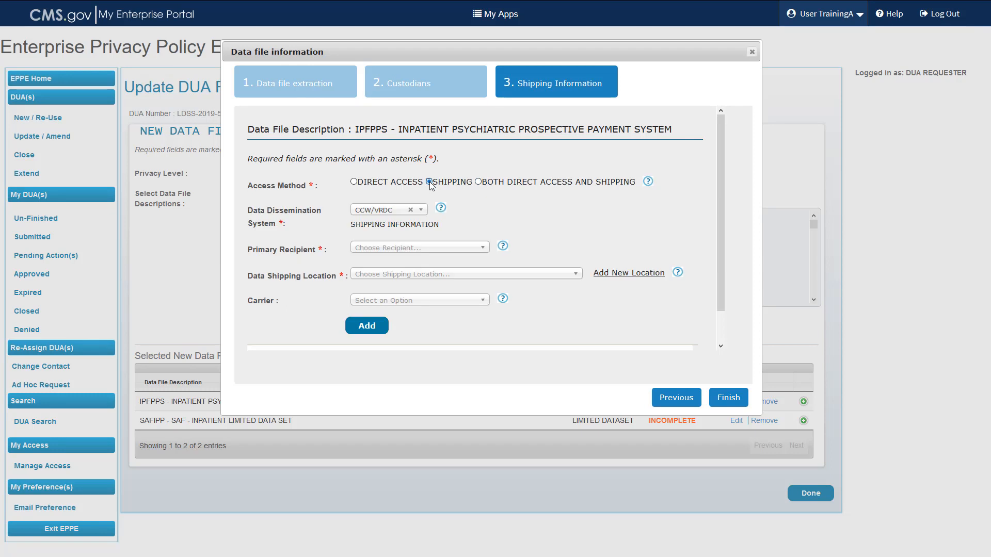
Add the first custodian as primary recipient with the listed shipping location, then finish IPFPPS.
{"action": "left_click", "coordinate": [402, 249]}
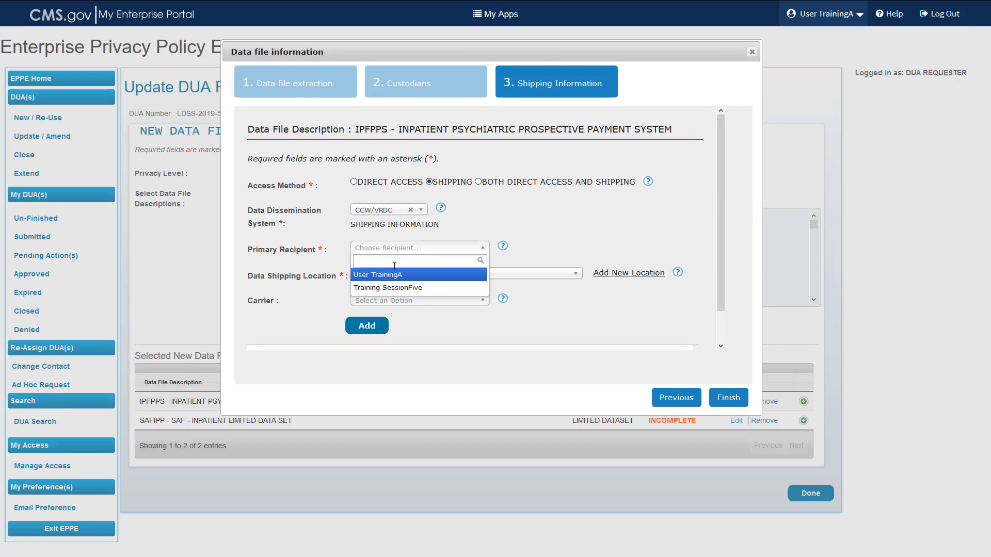
{"action": "left_click", "coordinate": [392, 274]}
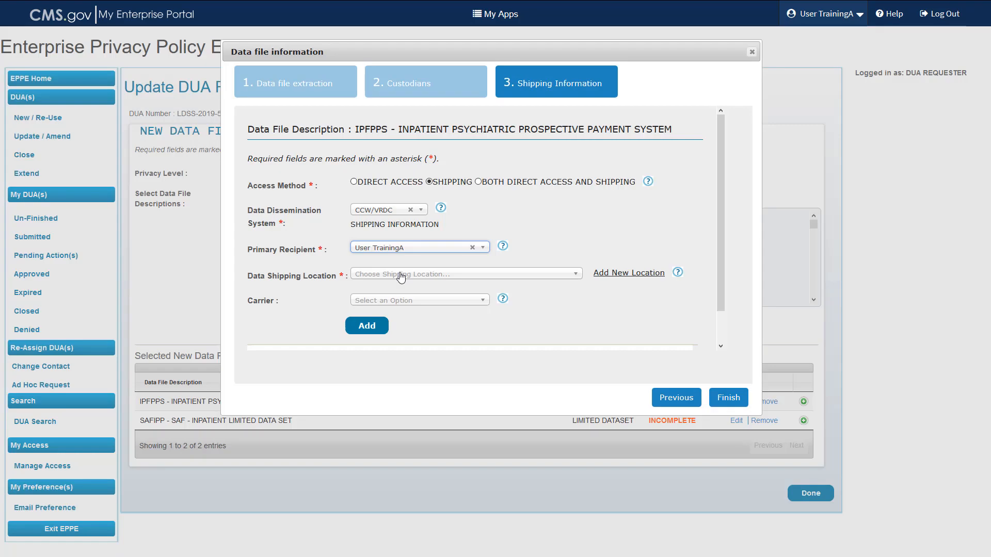
{"action": "left_click", "coordinate": [401, 275]}
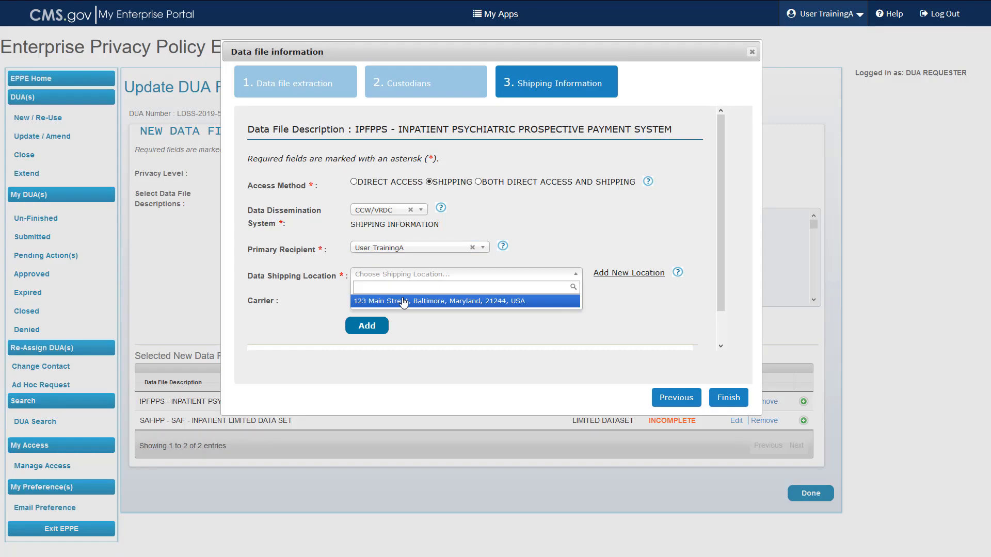
{"action": "left_click", "coordinate": [404, 302]}
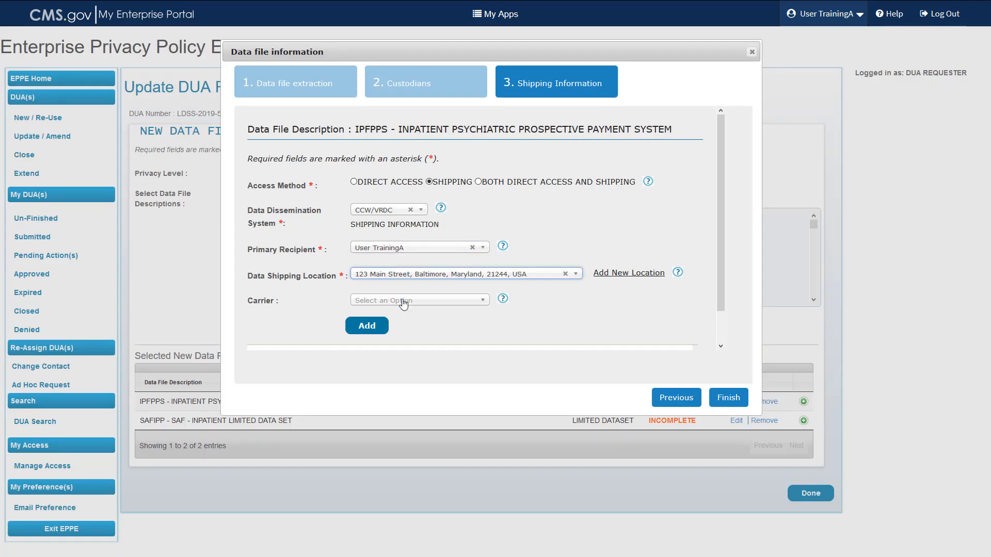
{"action": "scroll", "coordinate": [423, 315], "scroll_direction": "down", "scroll_amount": 1}
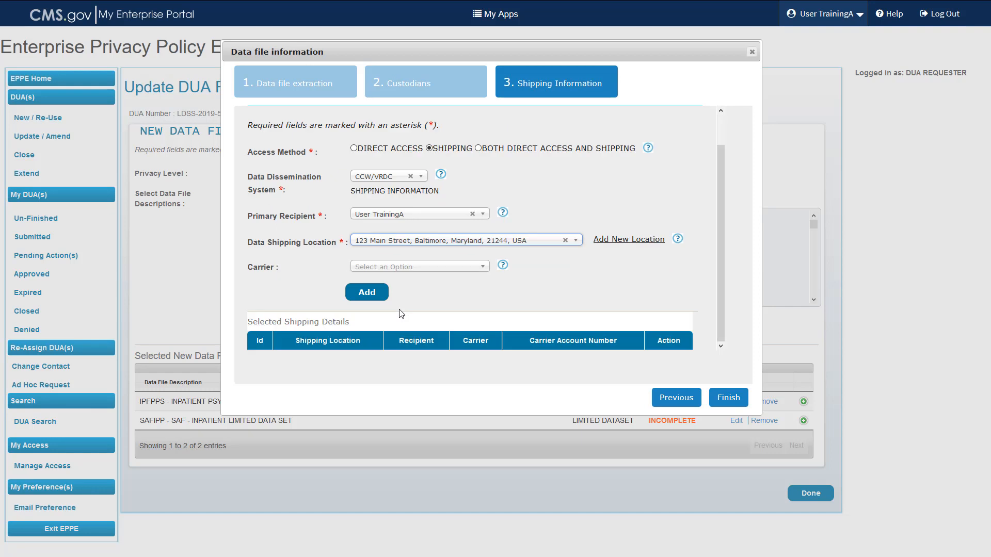
{"action": "left_click", "coordinate": [367, 293]}
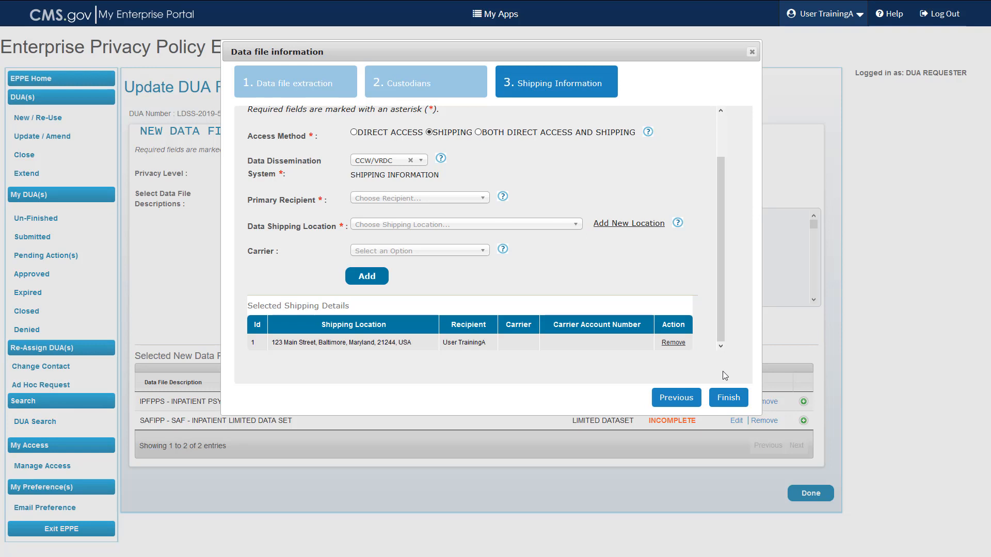
{"action": "left_click", "coordinate": [733, 401]}
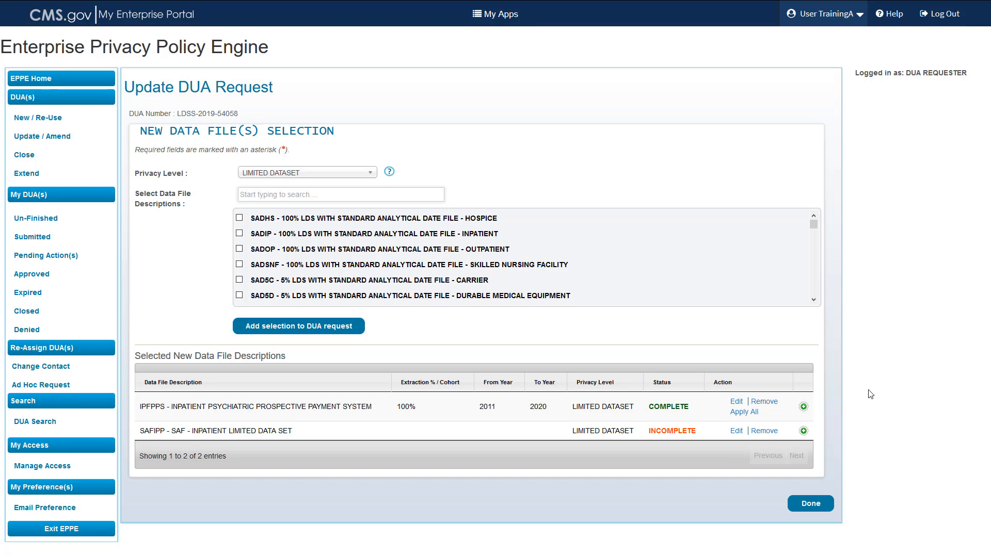
Apply all IPFPPS attributes to the SAFIPP file.
{"action": "left_click", "coordinate": [757, 414]}
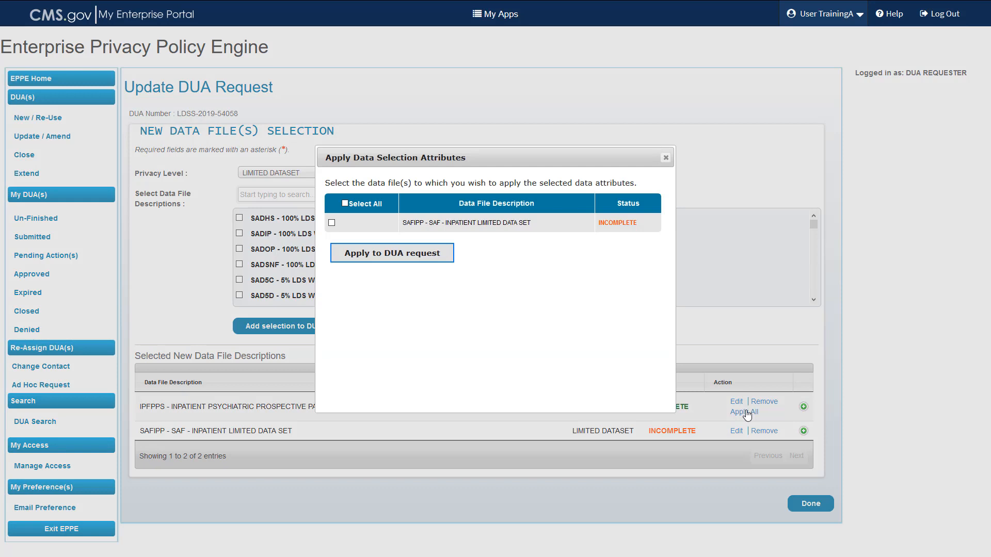
{"action": "left_click", "coordinate": [331, 223]}
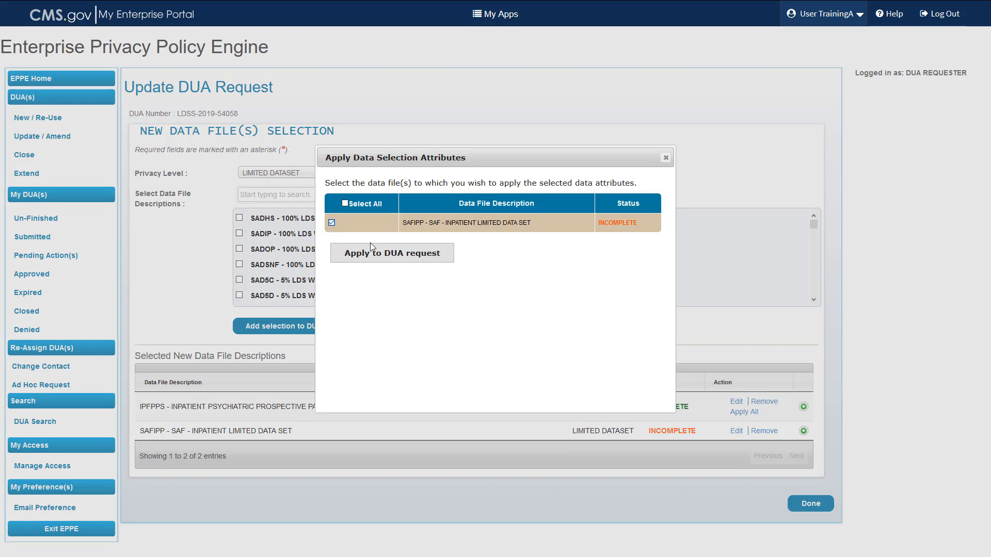
{"action": "left_click", "coordinate": [378, 257]}
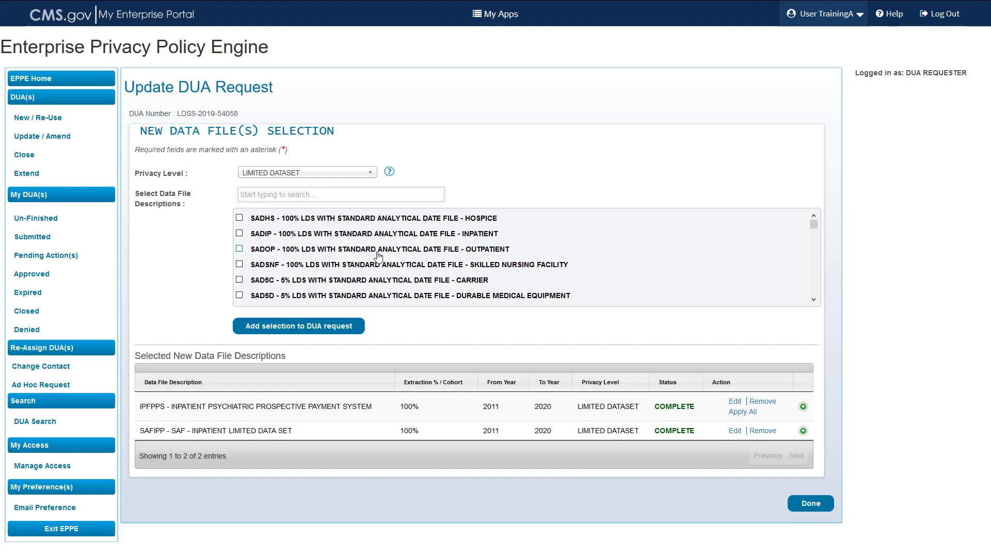
Upload LDS_Worksheet_Sample_5 as the LDS WORKSHEET document.
{"action": "left_click", "coordinate": [814, 503]}
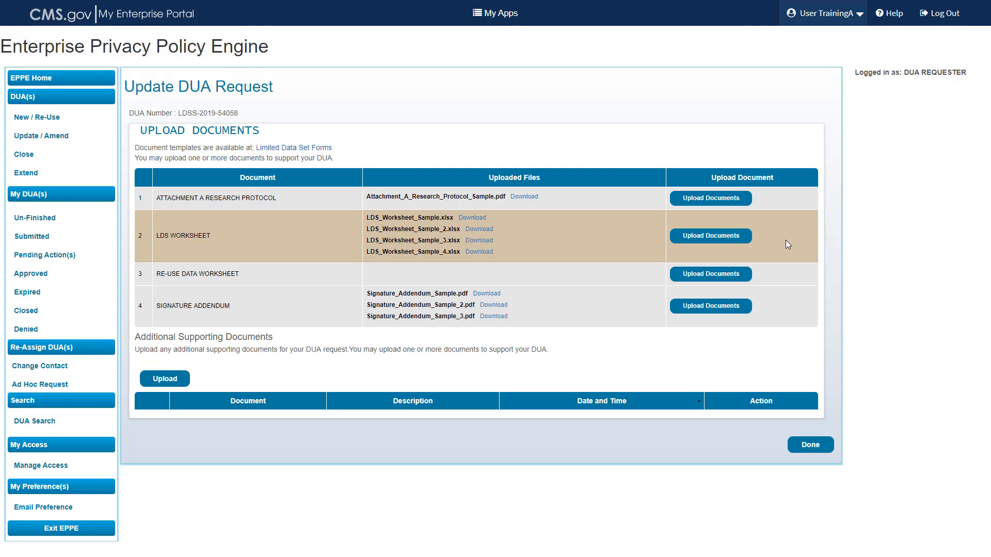
{"action": "left_click", "coordinate": [720, 241]}
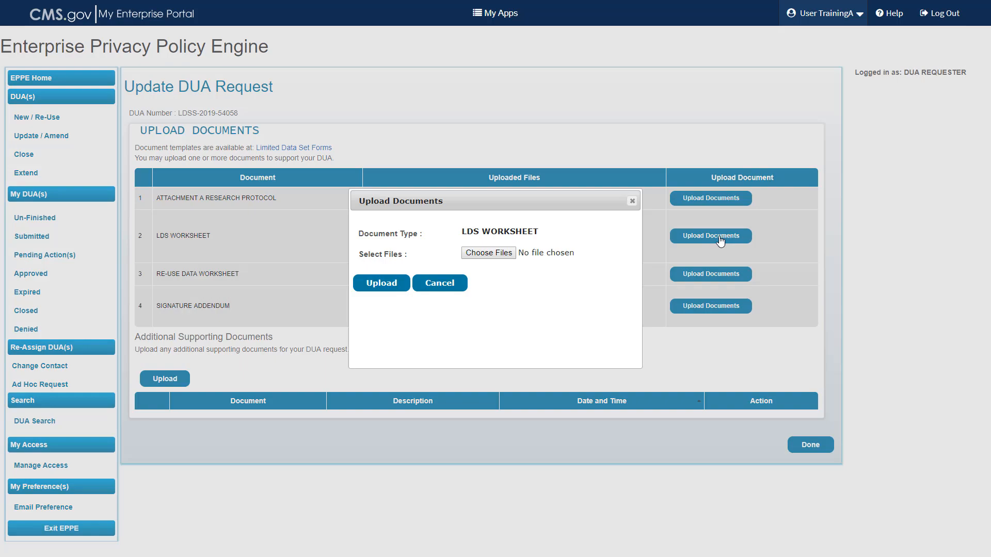
{"action": "left_click", "coordinate": [488, 254]}
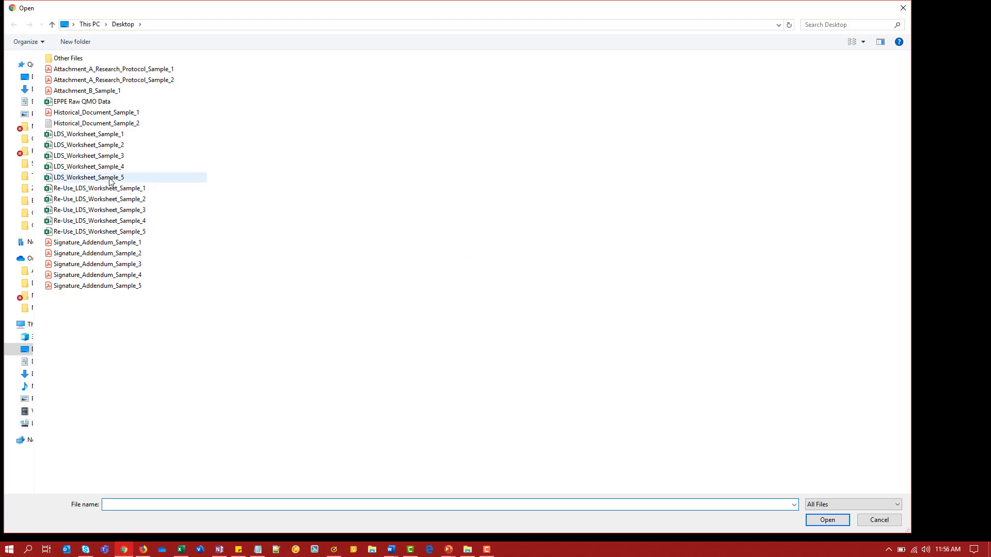
{"action": "double_click", "coordinate": [87, 178]}
{"action": "left_click", "coordinate": [382, 208]}
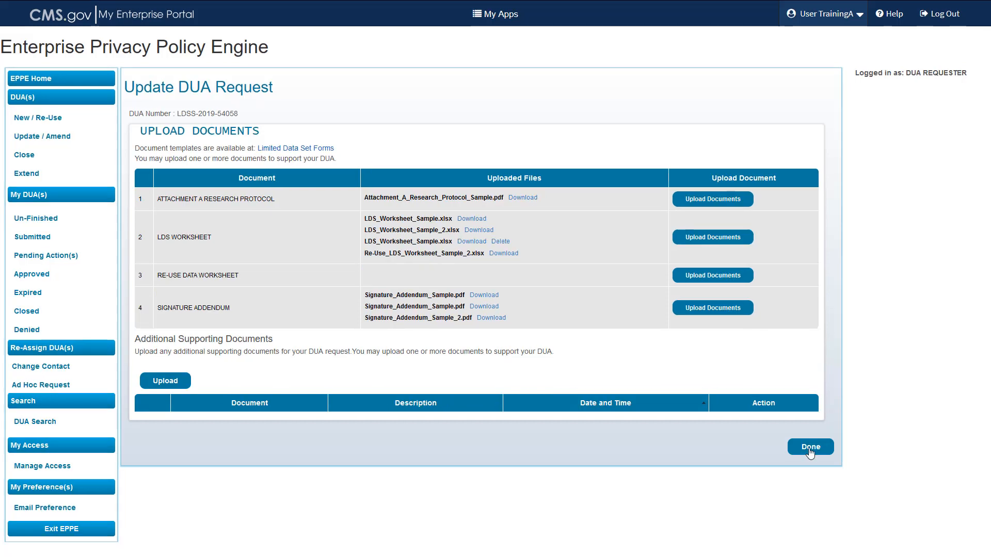
Finish uploads and scroll the review page down to the Documents table and Comments box.
{"action": "left_click", "coordinate": [809, 452]}
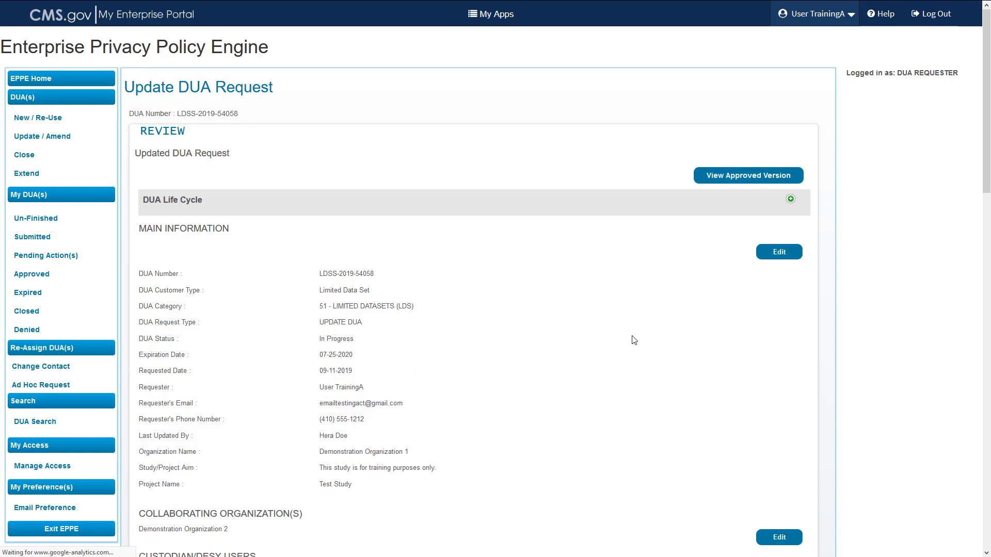
{"action": "scroll", "coordinate": [633, 339], "scroll_direction": "down", "scroll_amount": 2}
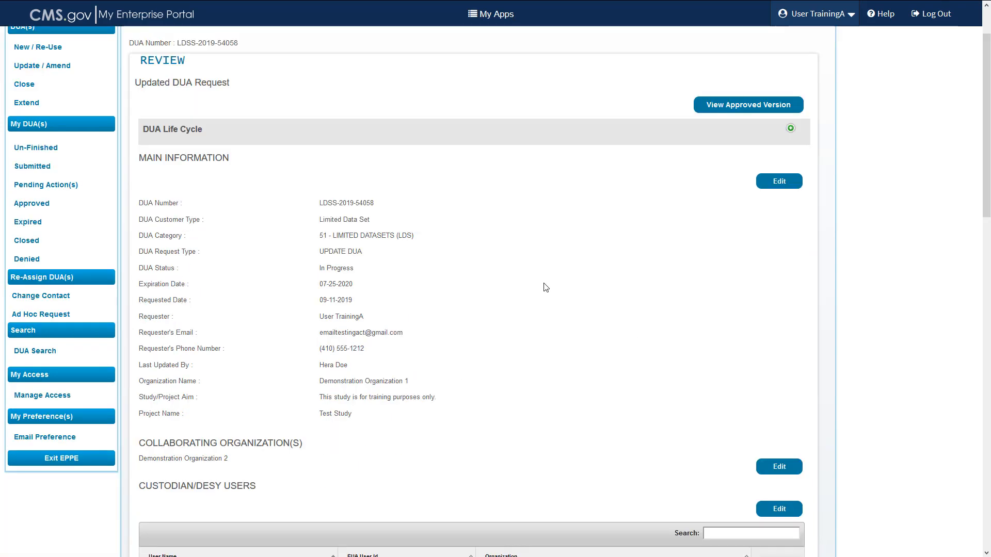
{"action": "scroll", "coordinate": [546, 288], "scroll_direction": "down", "scroll_amount": 10}
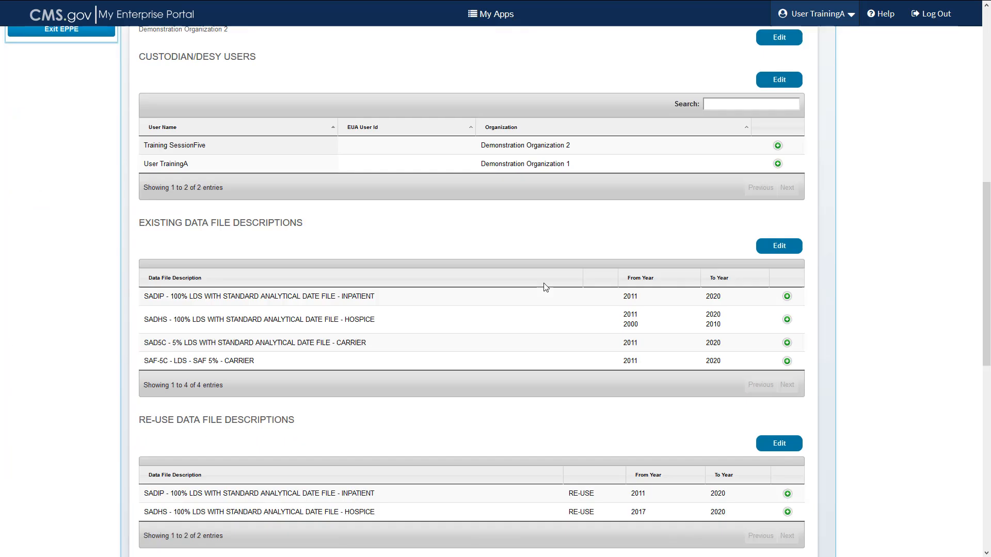
{"action": "scroll", "coordinate": [546, 288], "scroll_direction": "down", "scroll_amount": 6}
{"action": "scroll", "coordinate": [546, 287], "scroll_direction": "down", "scroll_amount": 5}
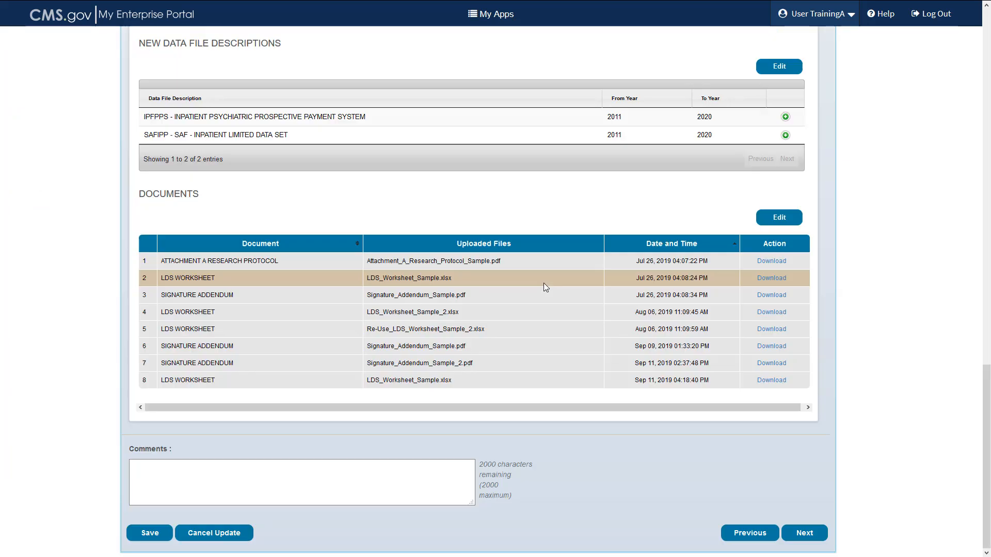
Paste the comment 'Added 2 new files and a new LDS Worksheet.' and save the request.
{"action": "left_click", "coordinate": [307, 475]}
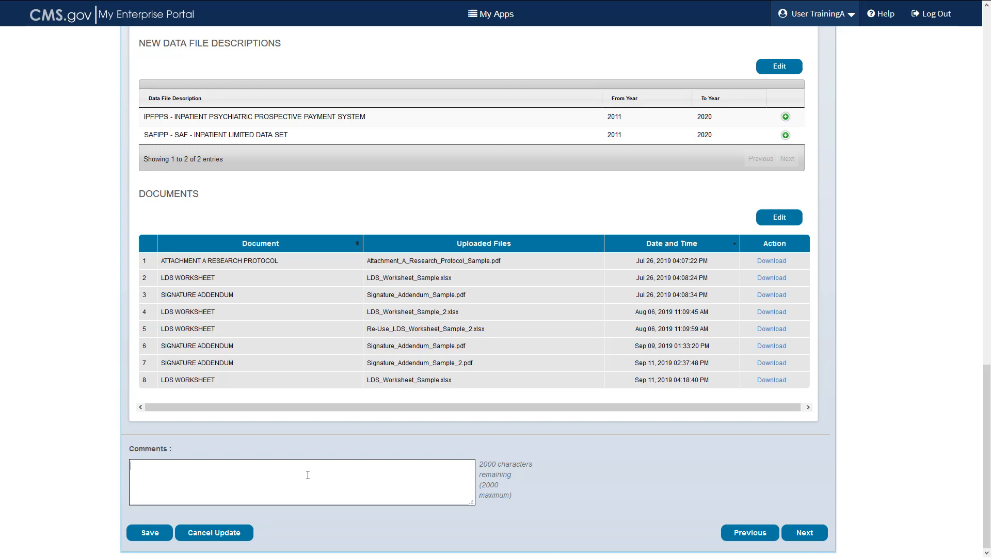
{"action": "type", "text": "Added 2 new files and a new LDS Worksheet."}
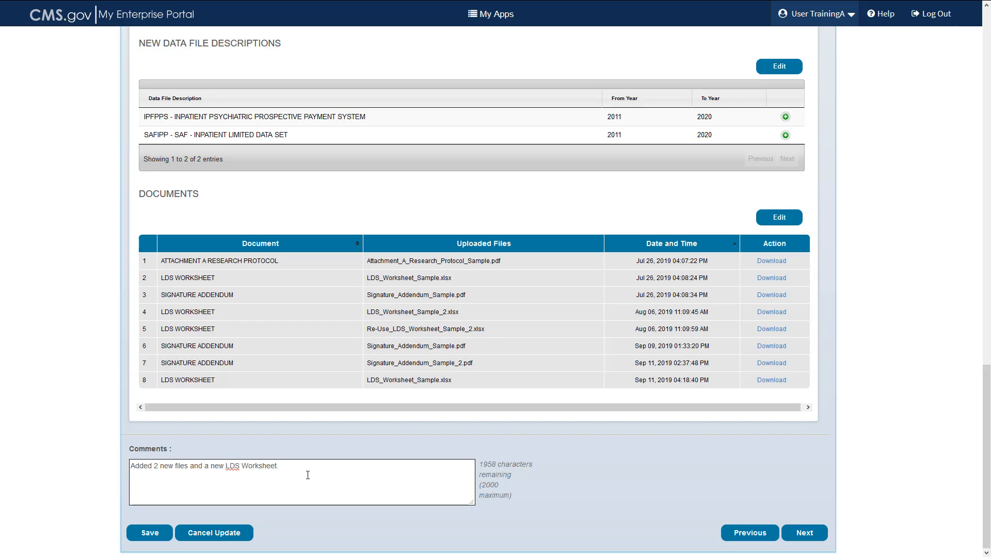
{"action": "left_click", "coordinate": [150, 534]}
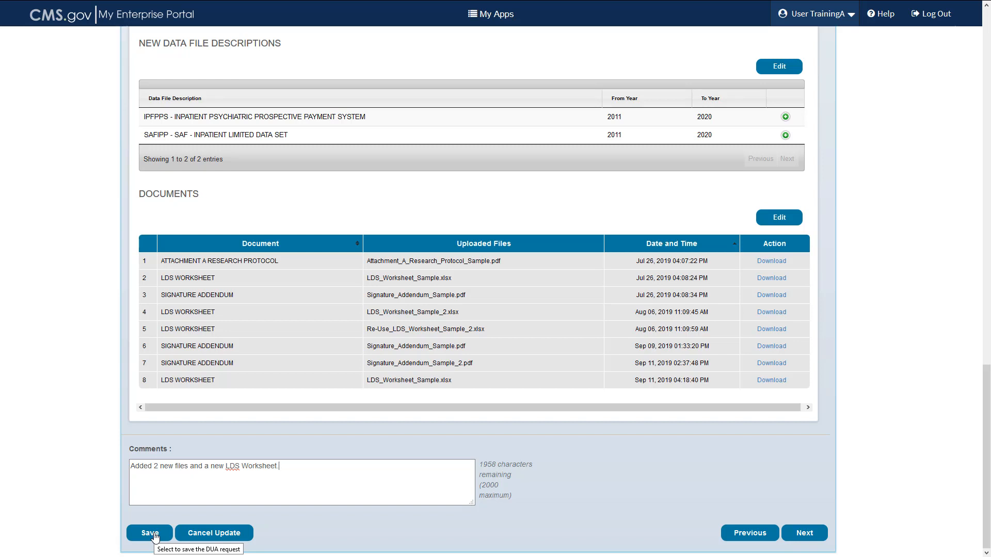
{"action": "left_click", "coordinate": [149, 533]}
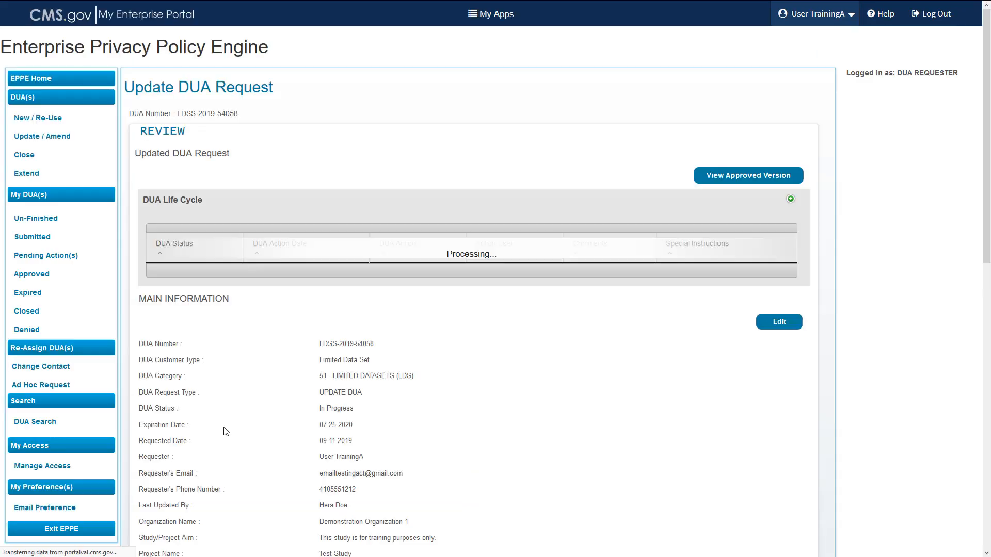
{"action": "scroll", "coordinate": [240, 409], "scroll_direction": "down", "scroll_amount": 12}
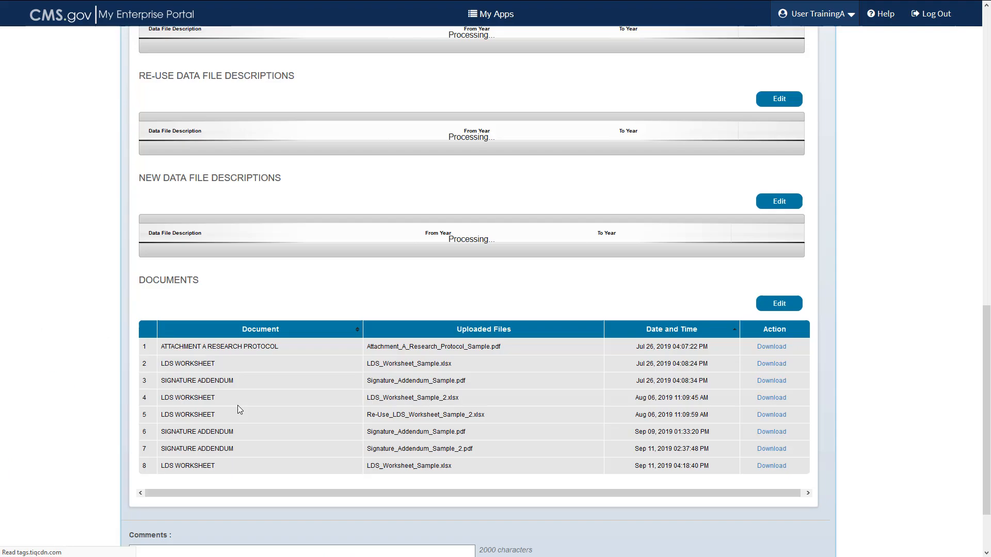
{"action": "scroll", "coordinate": [255, 356], "scroll_direction": "down", "scroll_amount": 2}
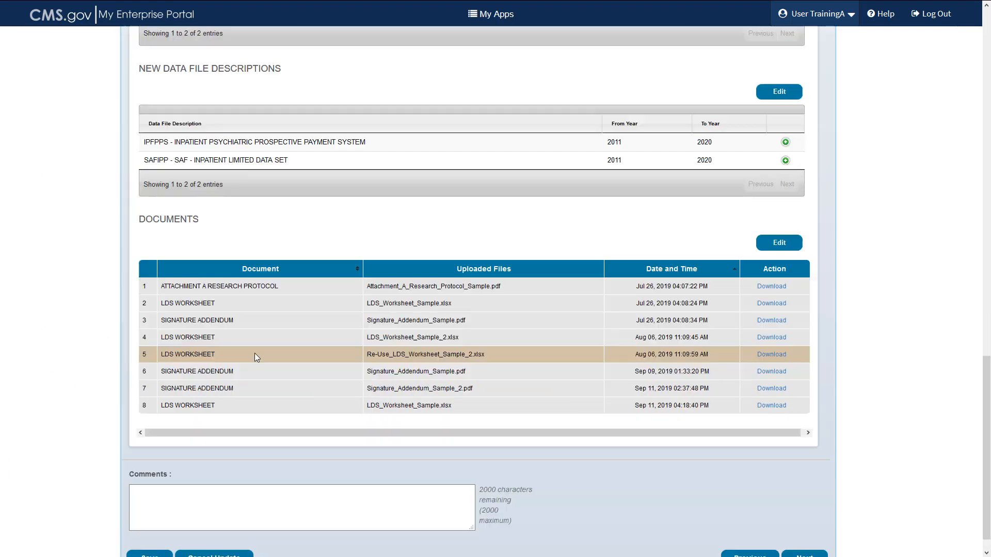
{"action": "scroll", "coordinate": [255, 356], "scroll_direction": "down", "scroll_amount": 1}
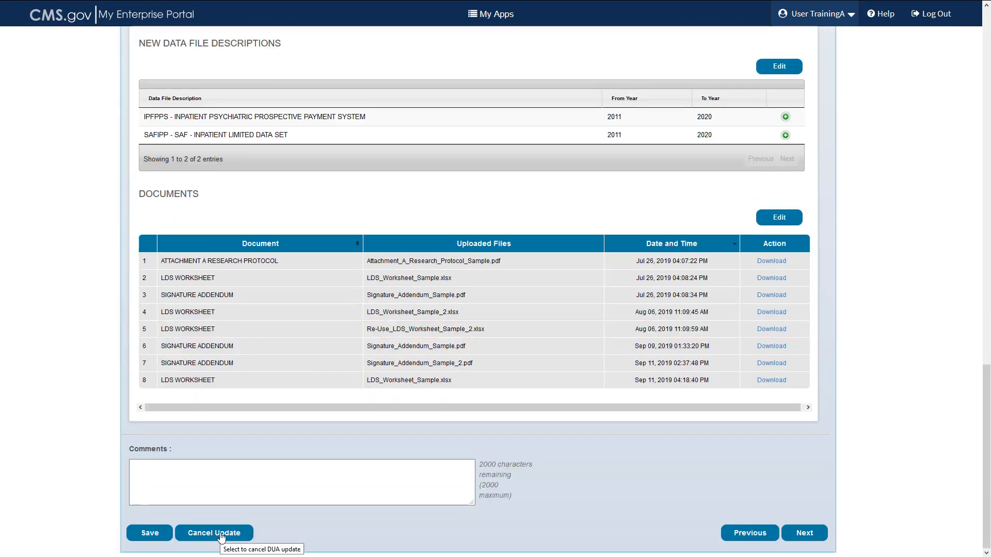
Open the Cancel Update warning, read through it, and dismiss it with OK.
{"action": "left_click", "coordinate": [222, 537]}
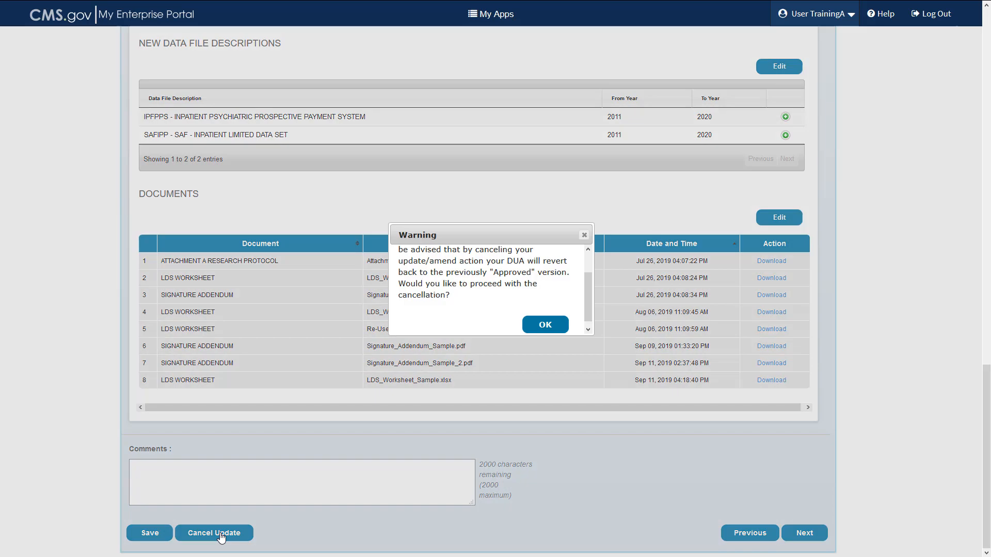
{"action": "left_click_drag", "start_coordinate": [573, 290], "coordinate": [591, 258]}
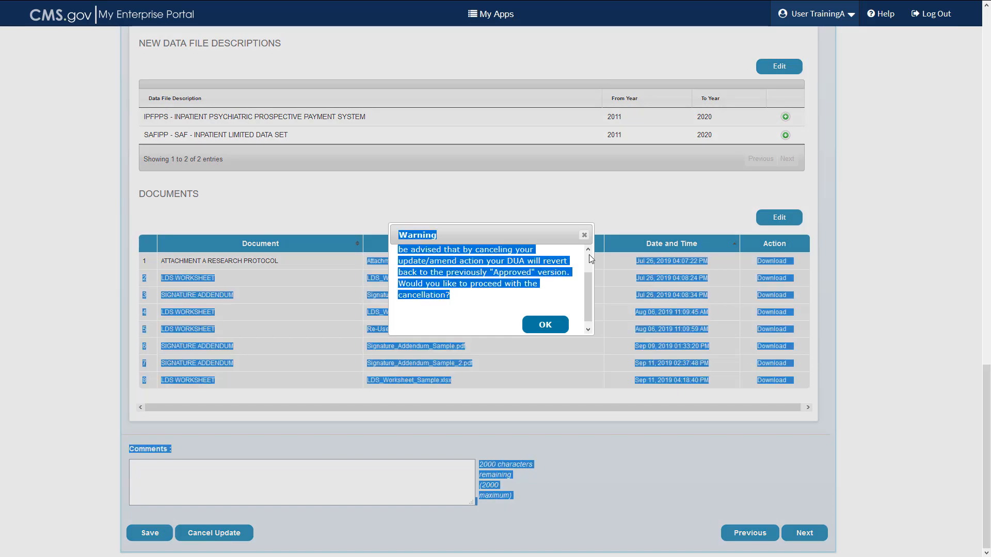
{"action": "scroll", "coordinate": [591, 261], "scroll_direction": "up", "scroll_amount": 2}
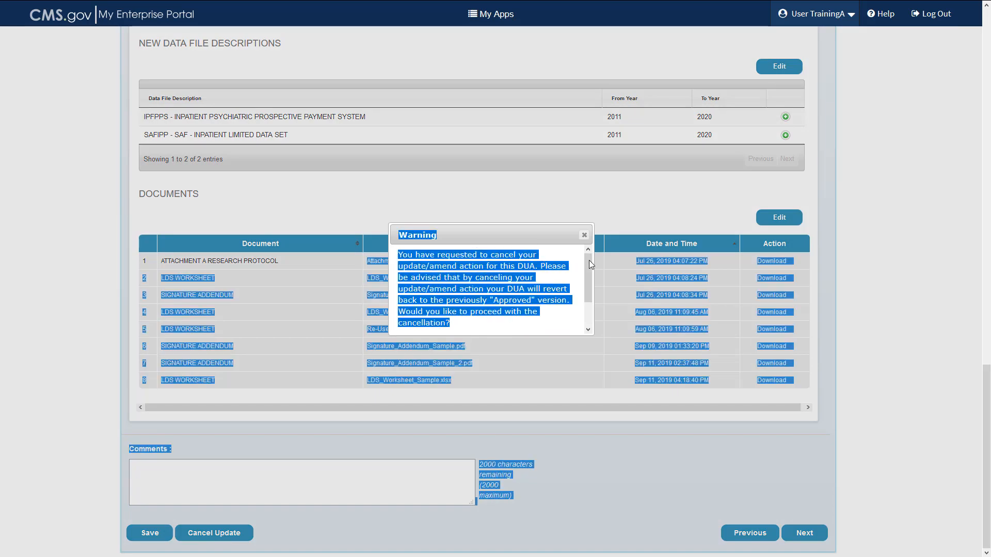
{"action": "left_click", "coordinate": [555, 270]}
{"action": "scroll", "coordinate": [592, 269], "scroll_direction": "down", "scroll_amount": 1}
{"action": "left_click_drag", "start_coordinate": [589, 271], "coordinate": [590, 259]}
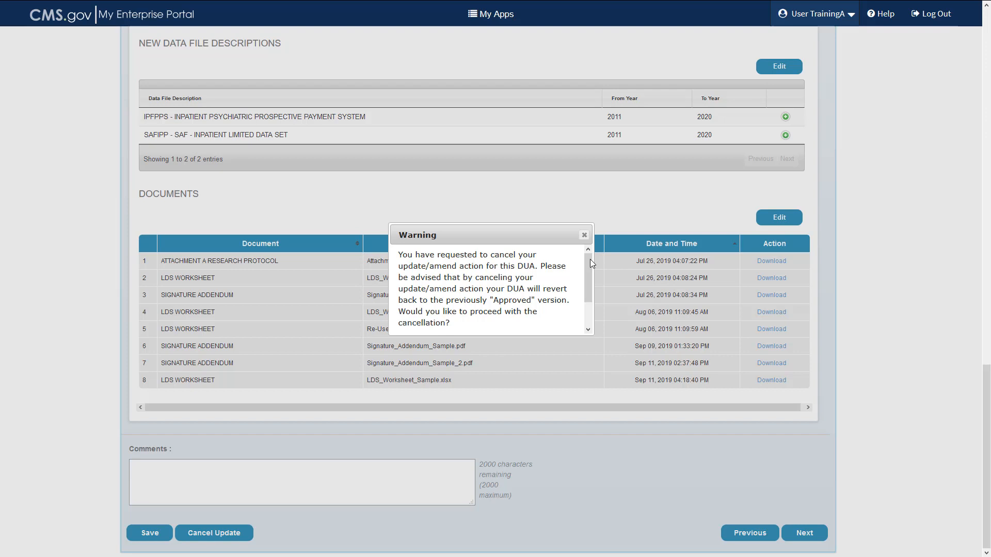
{"action": "left_click_drag", "start_coordinate": [589, 260], "coordinate": [590, 313]}
{"action": "scroll", "coordinate": [590, 314], "scroll_direction": "down", "scroll_amount": 1}
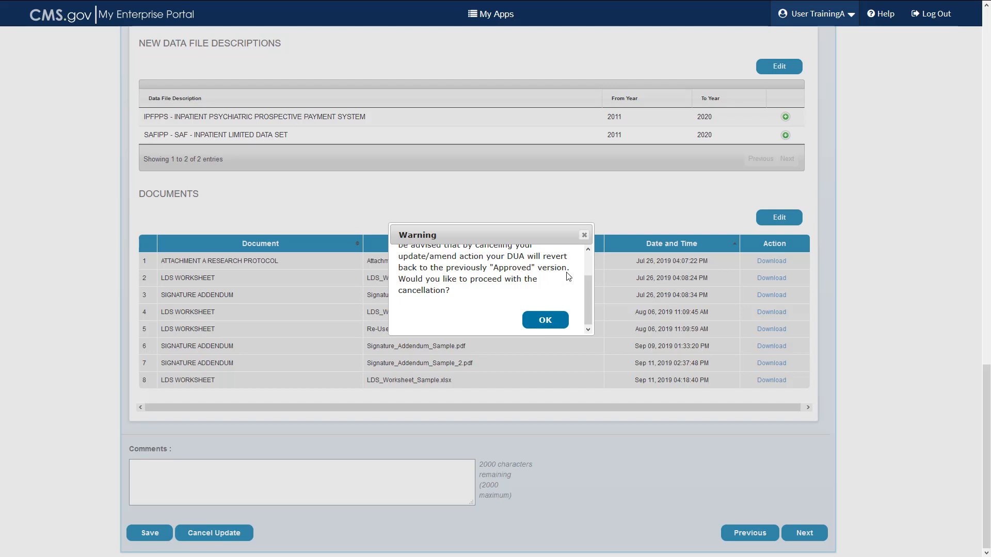
{"action": "left_click", "coordinate": [584, 235]}
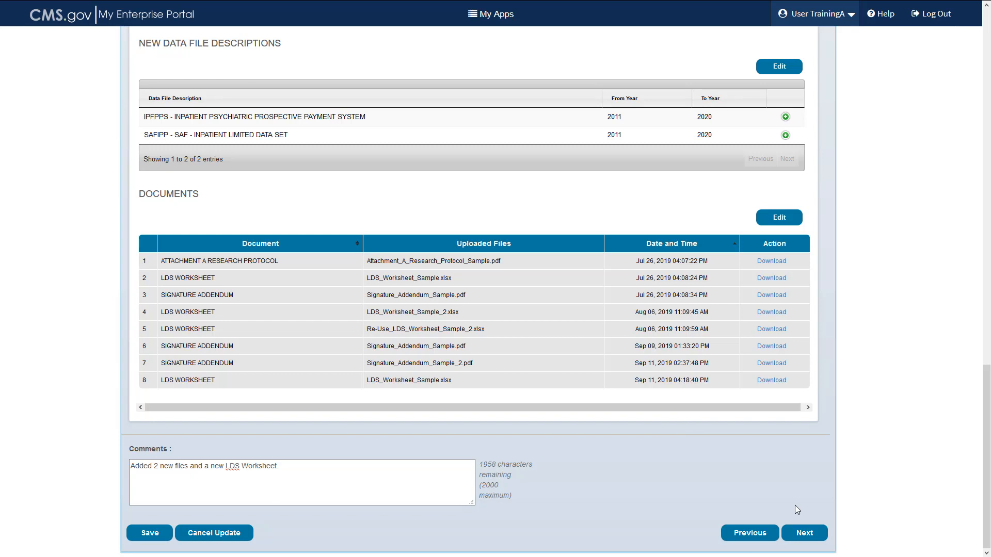
Continue to Terms & Conditions, read them, and submit the DUA LDSS-2019-54058 update.
{"action": "left_click", "coordinate": [803, 538]}
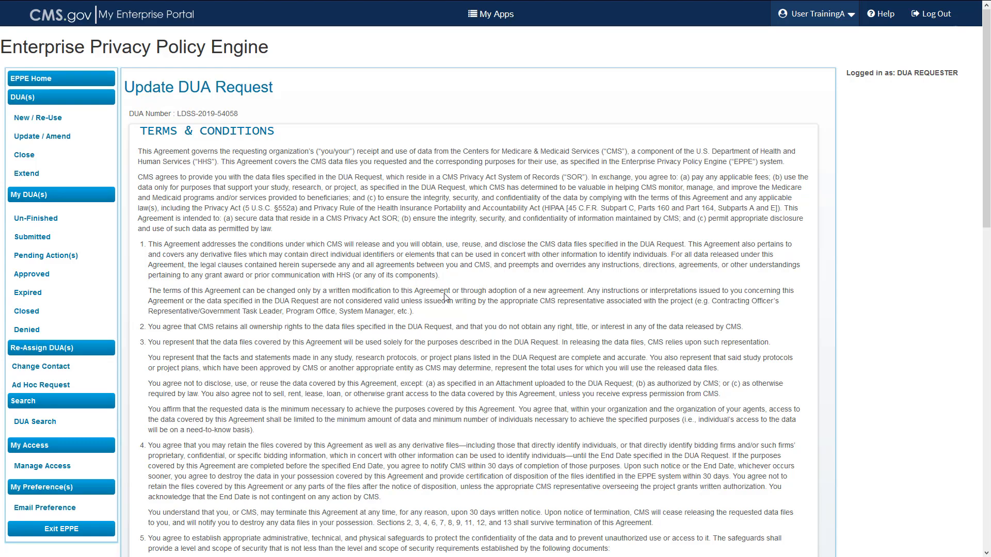
{"action": "scroll", "coordinate": [445, 296], "scroll_direction": "down", "scroll_amount": 3}
{"action": "scroll", "coordinate": [444, 293], "scroll_direction": "down", "scroll_amount": 6}
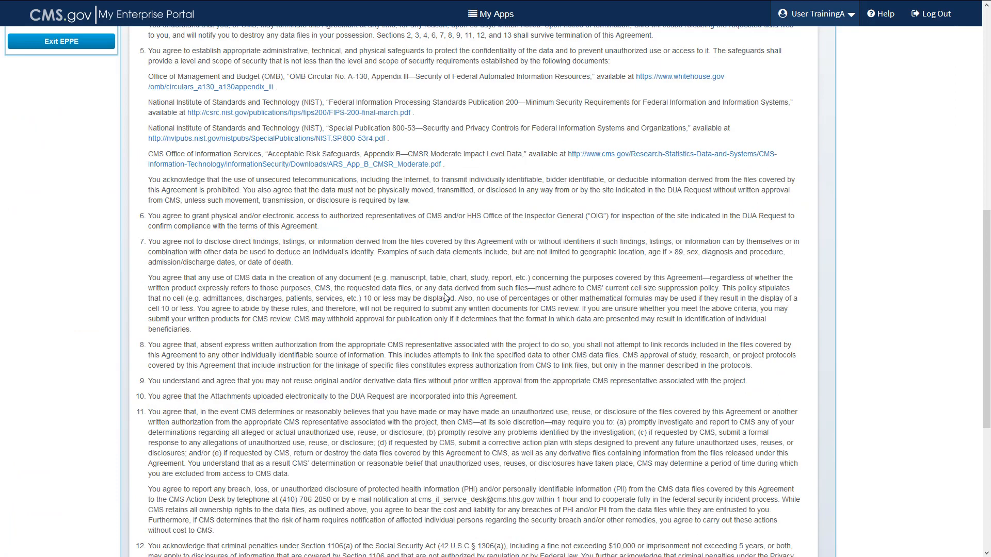
{"action": "scroll", "coordinate": [445, 297], "scroll_direction": "down", "scroll_amount": 6}
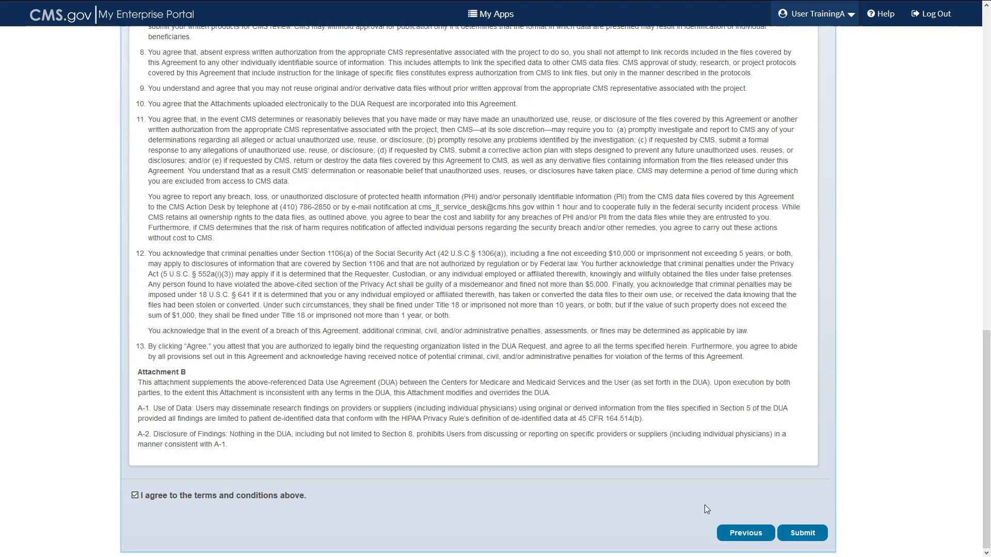
{"action": "left_click", "coordinate": [796, 535]}
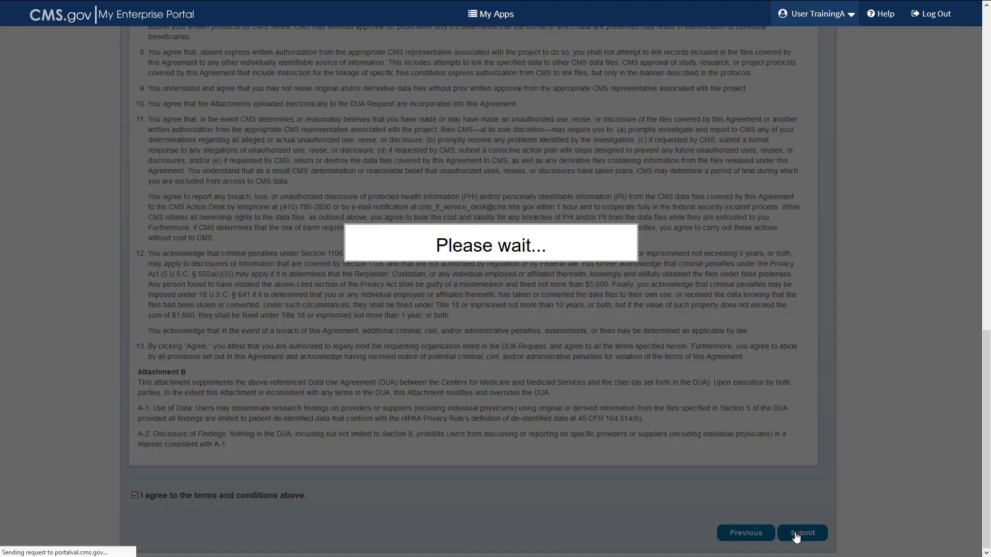